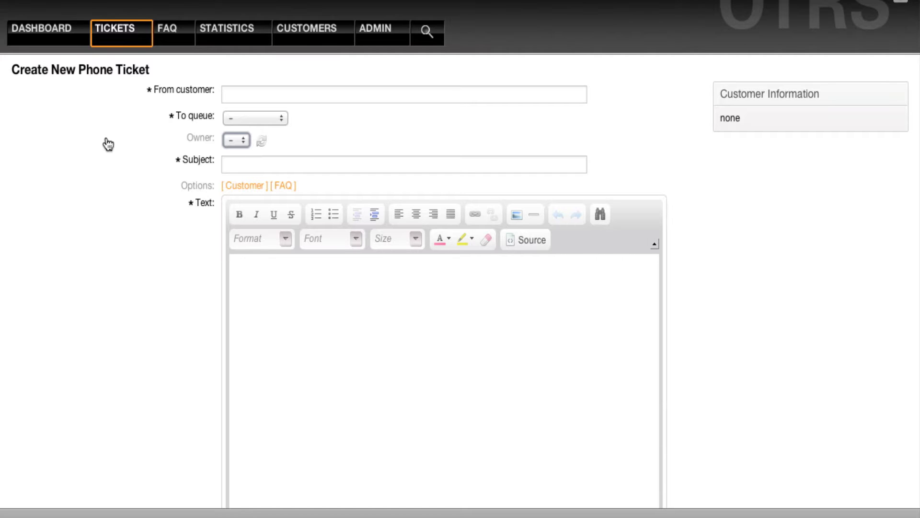
- Enter the customer's e-mail, queue Postmaster, subject 'Test of Master' and text 'Master Ticket'
{"action": "left_click", "coordinate": [580, 93]}
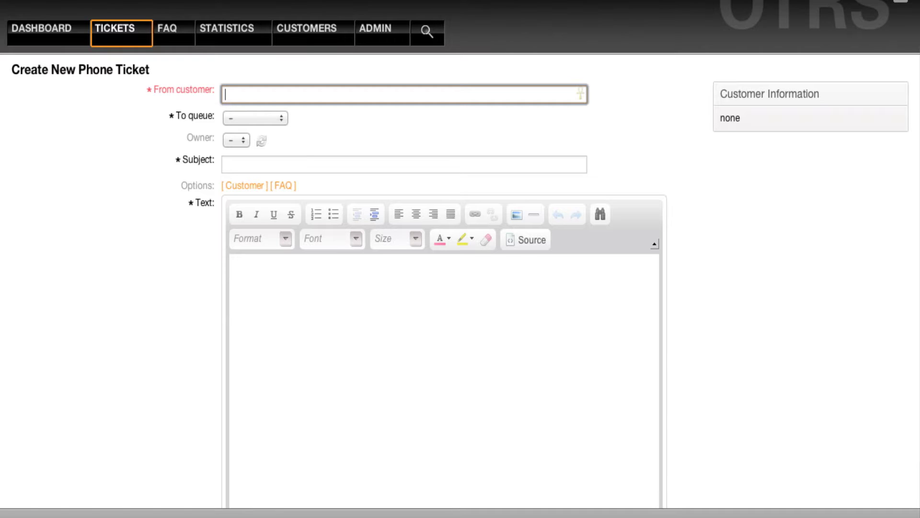
{"action": "type", "text": "invalid"}
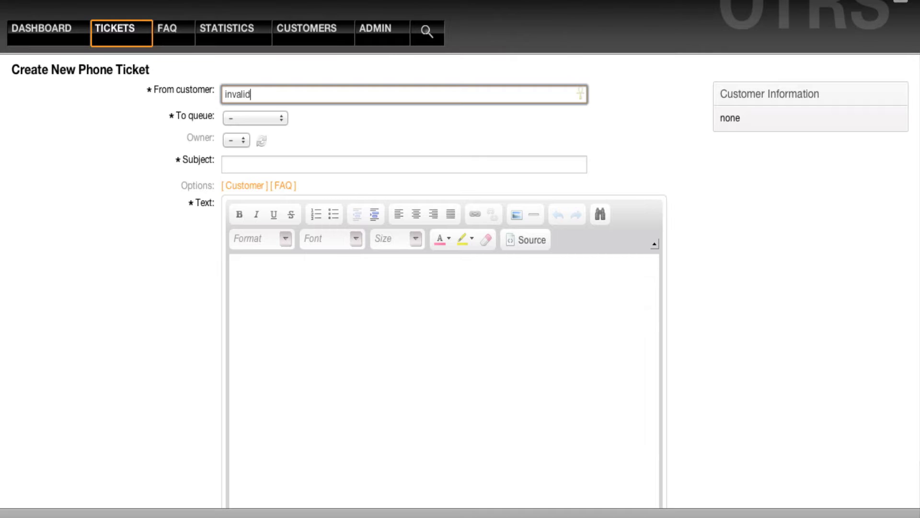
{"action": "type", "text": "@otrs.com"}
{"action": "key", "text": "Tab"}
{"action": "key", "text": "p"}
{"action": "key", "text": "Tab"}
{"action": "type", "text": "Te"}
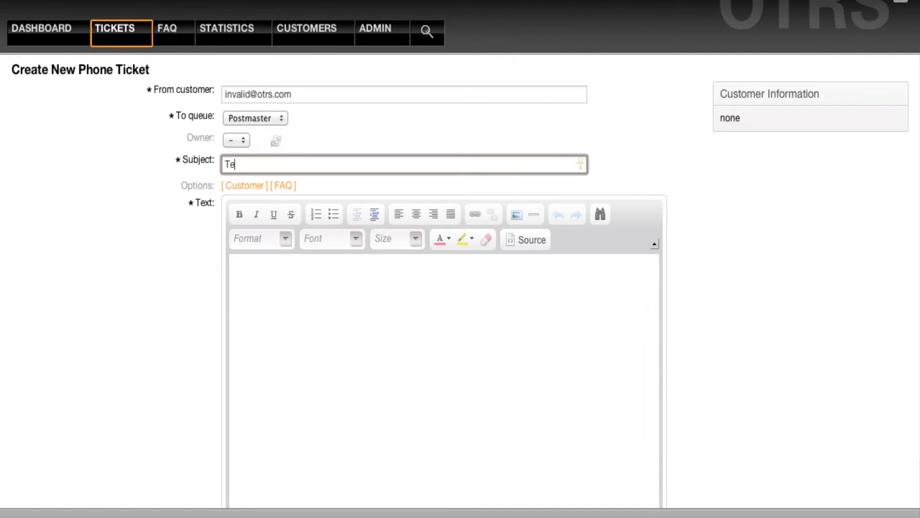
{"action": "type", "text": "st of Master"}
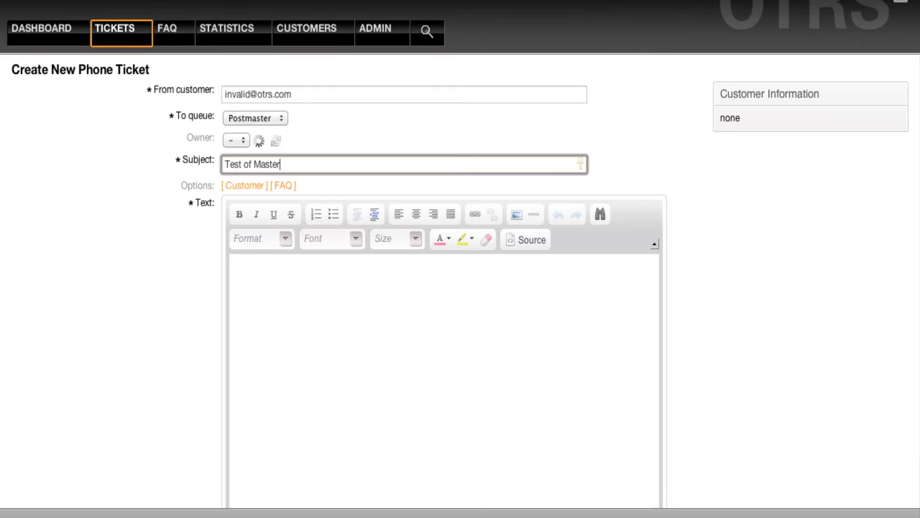
{"action": "left_click", "coordinate": [240, 266]}
{"action": "type", "text": "Master Ti"}
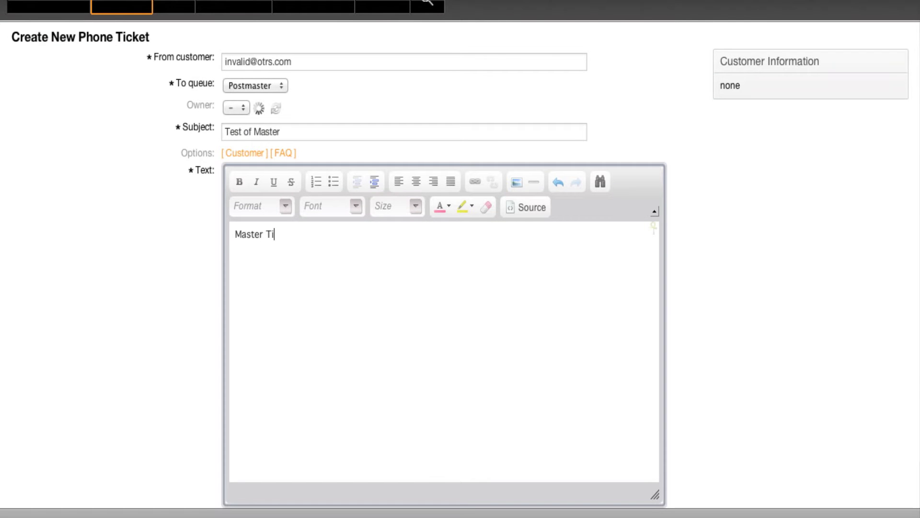
{"action": "type", "text": "cket"}
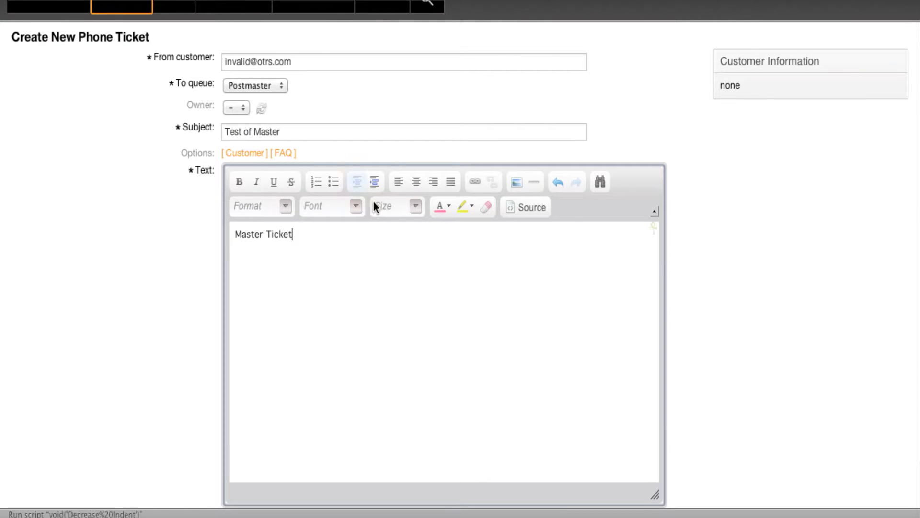
- Set MasterTicket to New Master Ticket and create the ticket
{"action": "scroll", "coordinate": [325, 352], "scroll_direction": "down", "scroll_amount": 4}
{"action": "scroll", "coordinate": [325, 352], "scroll_direction": "down", "scroll_amount": 2}
{"action": "left_click", "coordinate": [304, 397]}
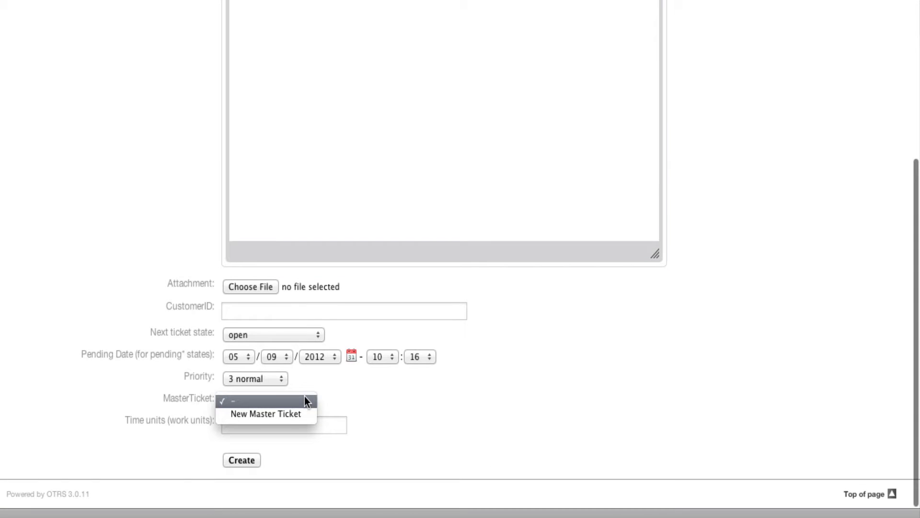
{"action": "left_click", "coordinate": [297, 413]}
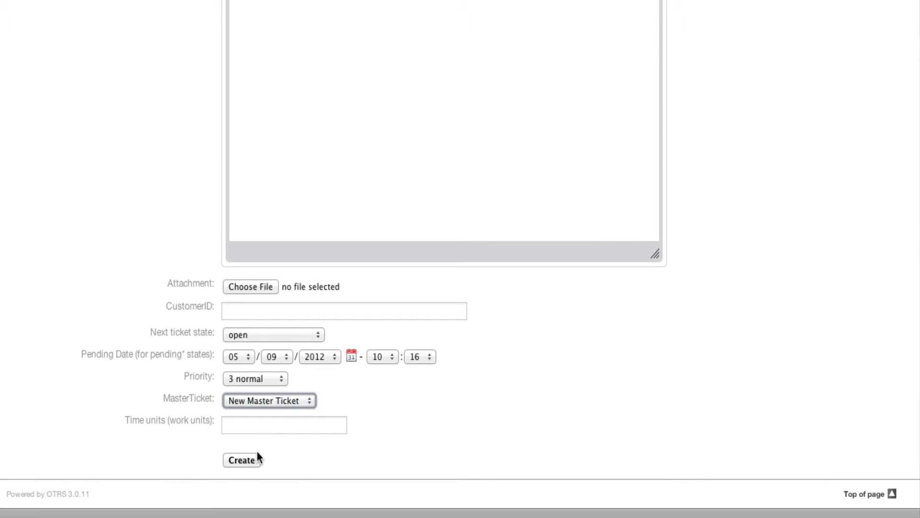
{"action": "left_click", "coordinate": [249, 459]}
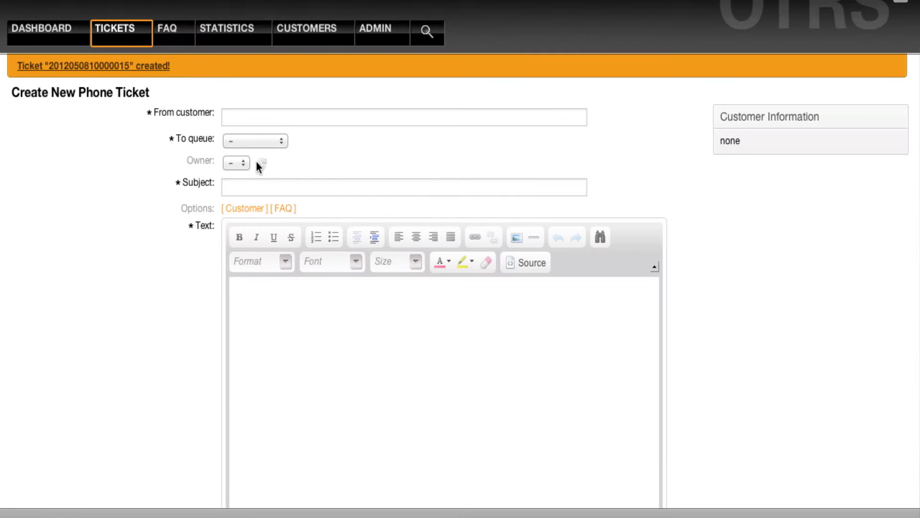
- Enter the customer's e-mail, queue Postmaster, subject 'Test of Slave' and text 'Slave Ticket'
{"action": "left_click", "coordinate": [270, 117]}
{"action": "type", "text": "inv"}
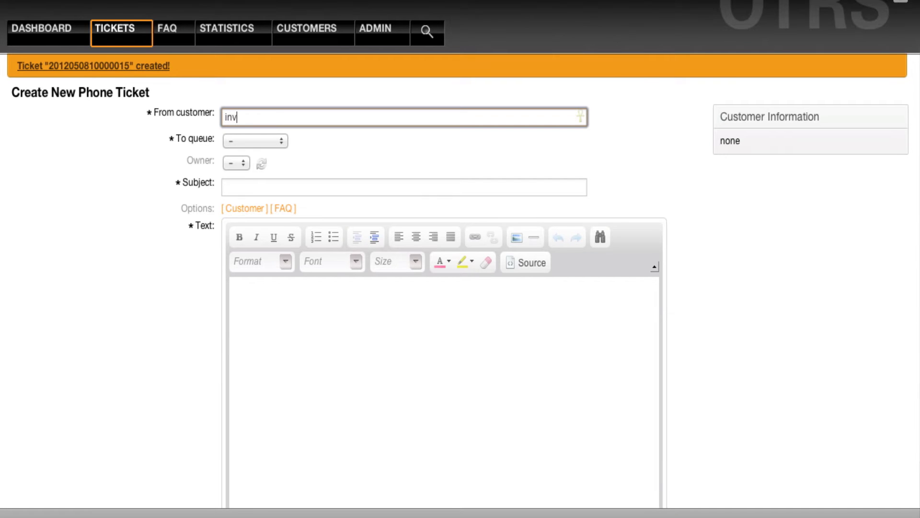
{"action": "type", "text": "alid@otrs.com"}
{"action": "key", "text": "Tab"}
{"action": "key", "text": "p"}
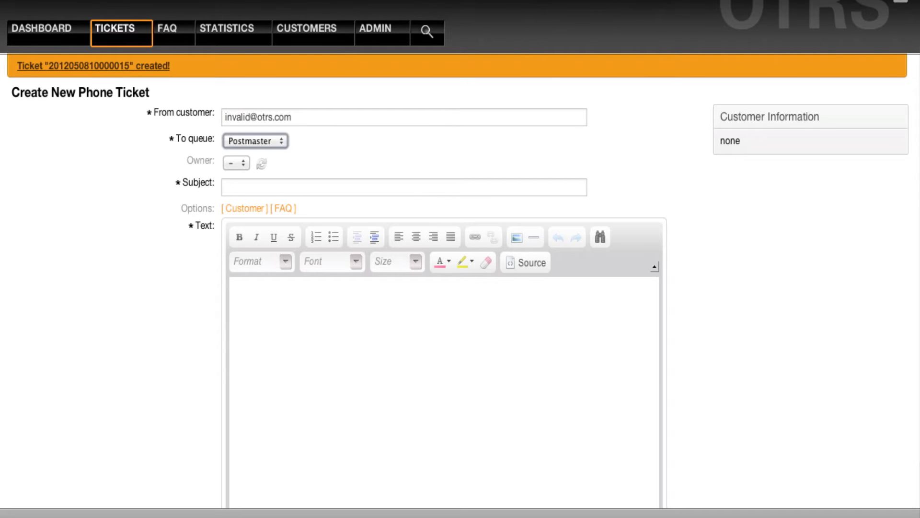
{"action": "key", "text": "Tab"}
{"action": "type", "text": "Test of Slave"}
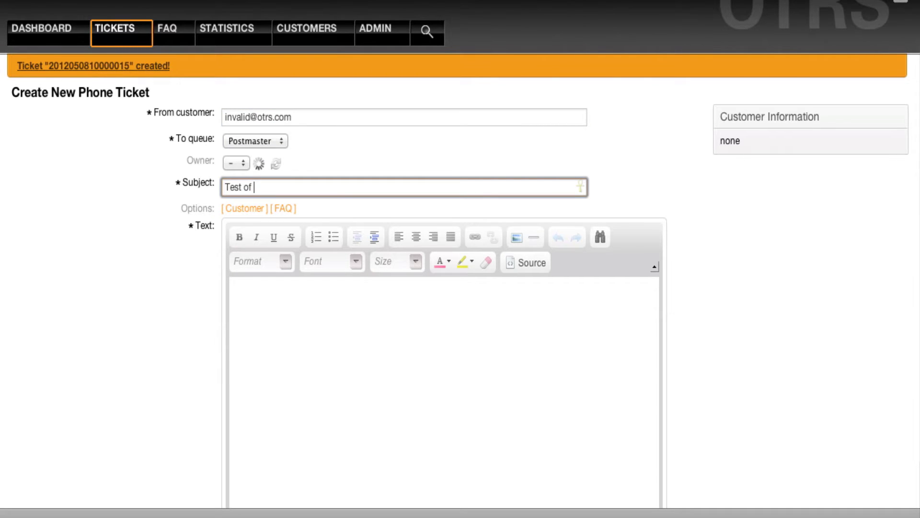
{"action": "key", "text": "Tab"}
{"action": "type", "text": "Slave Ticket"}
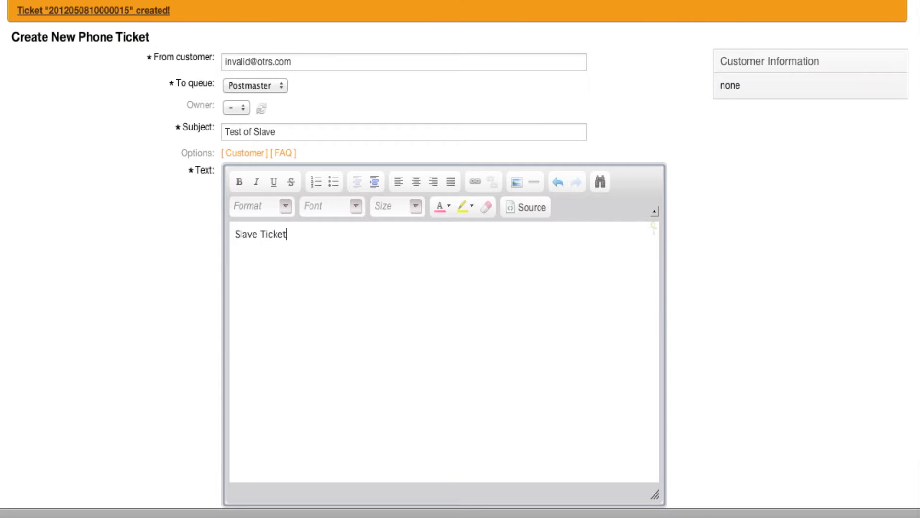
- Set MasterTicket to 'Slave of Ticket… Test of Master' and create the ticket
{"action": "scroll", "coordinate": [274, 243], "scroll_direction": "down", "scroll_amount": 5}
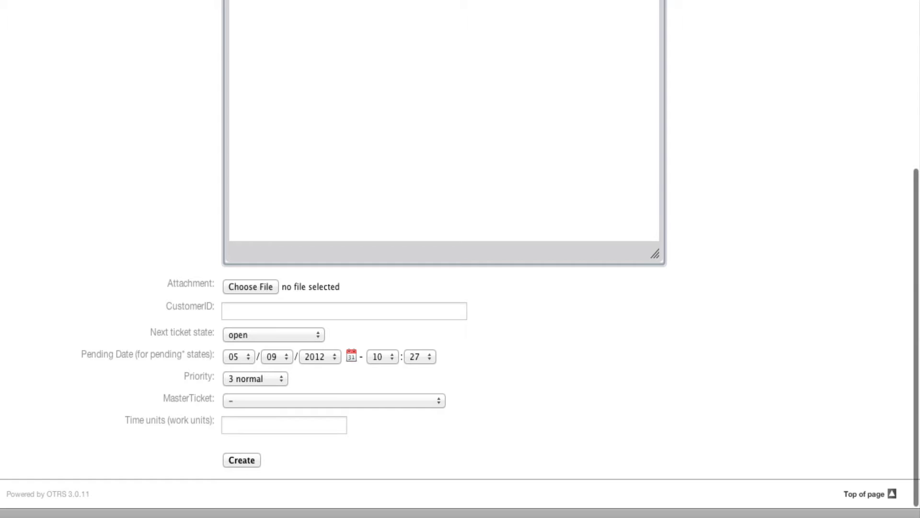
{"action": "left_click", "coordinate": [269, 402]}
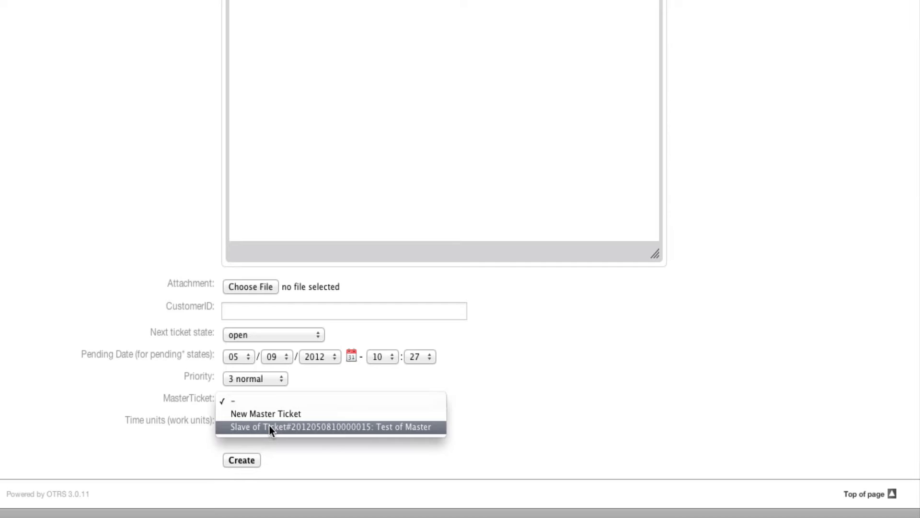
{"action": "left_click", "coordinate": [269, 441]}
{"action": "key", "text": "Down"}
{"action": "key", "text": "Down"}
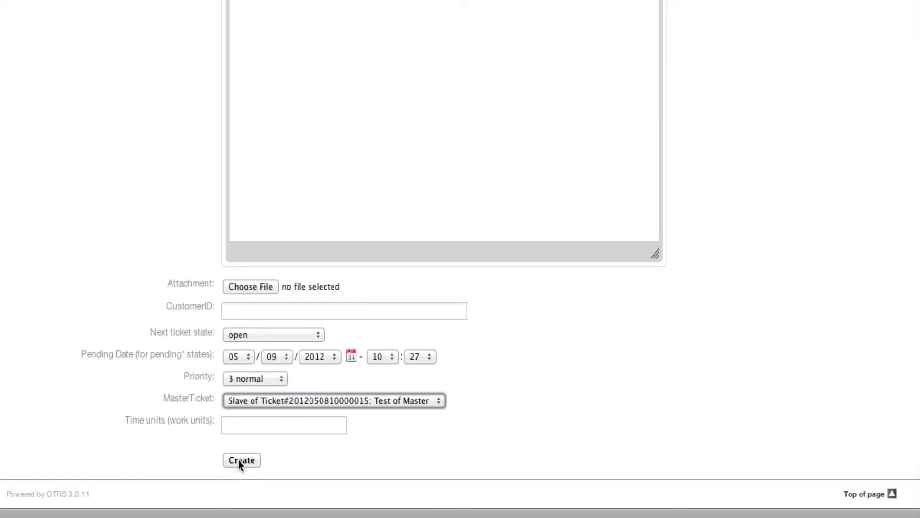
{"action": "left_click", "coordinate": [237, 459]}
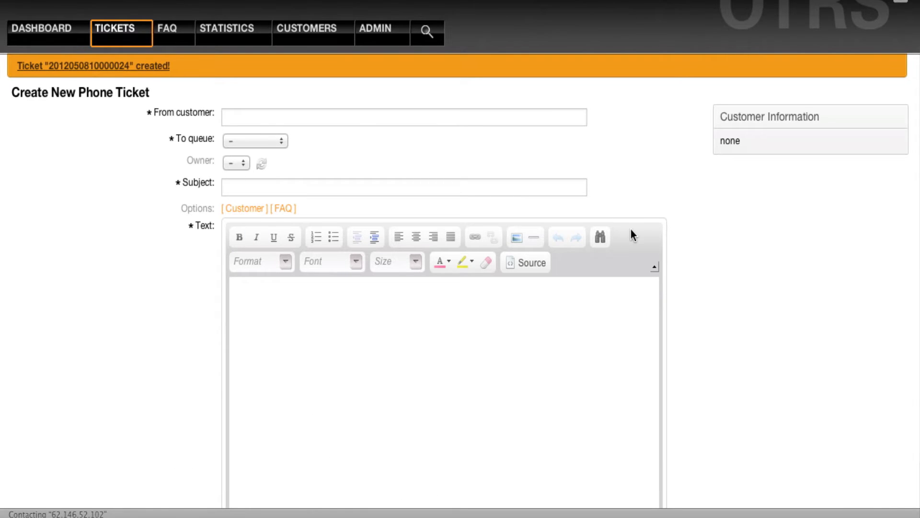
- Close the Test of Master ticket with the note 'closed', then open its linked child ticket
{"action": "scroll", "coordinate": [715, 274], "scroll_direction": "down", "scroll_amount": 1}
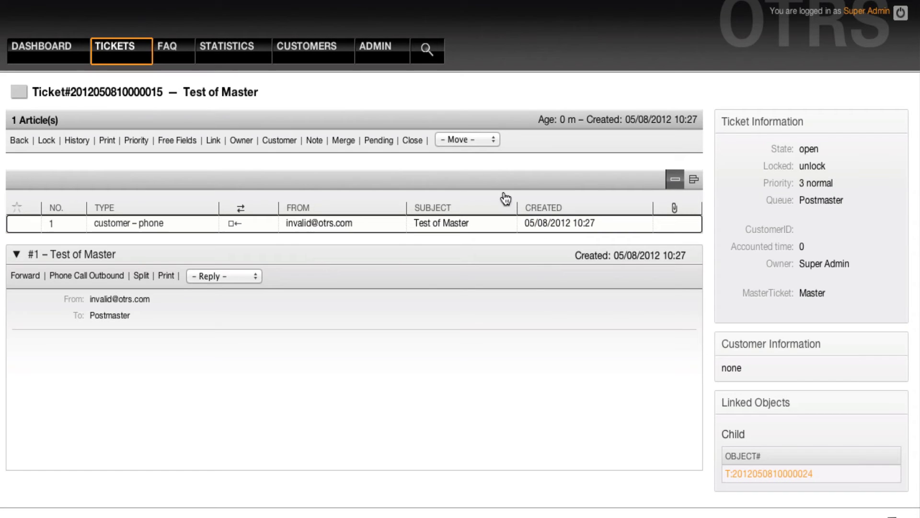
{"action": "left_click", "coordinate": [412, 141]}
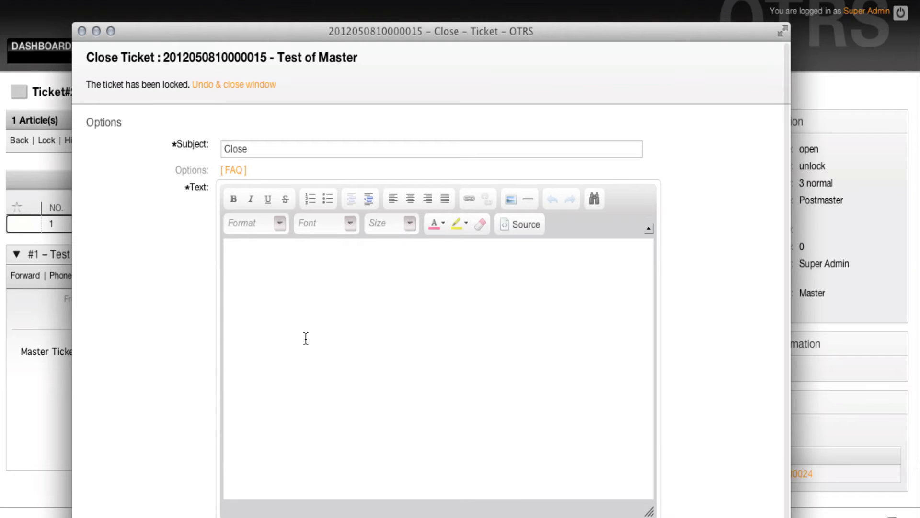
{"action": "left_click", "coordinate": [265, 285]}
{"action": "type", "text": "close"}
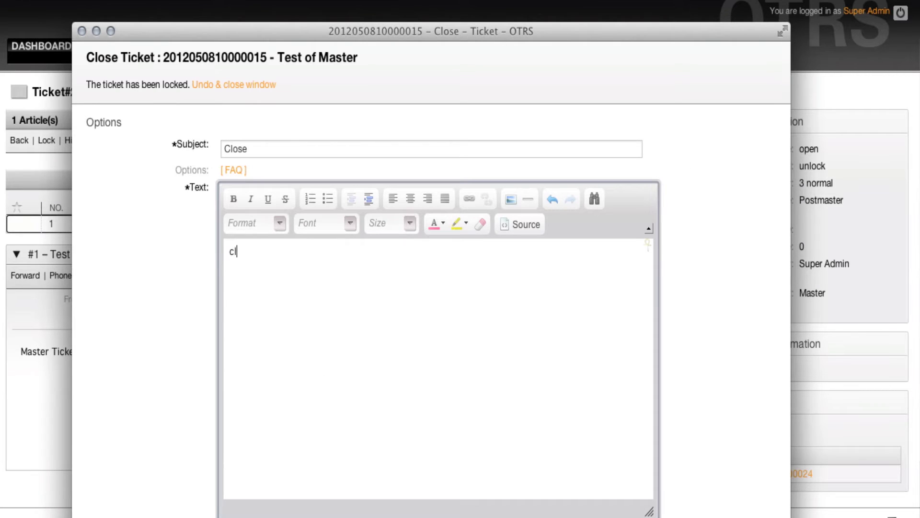
{"action": "type", "text": "d"}
{"action": "scroll", "coordinate": [263, 405], "scroll_direction": "down", "scroll_amount": 2}
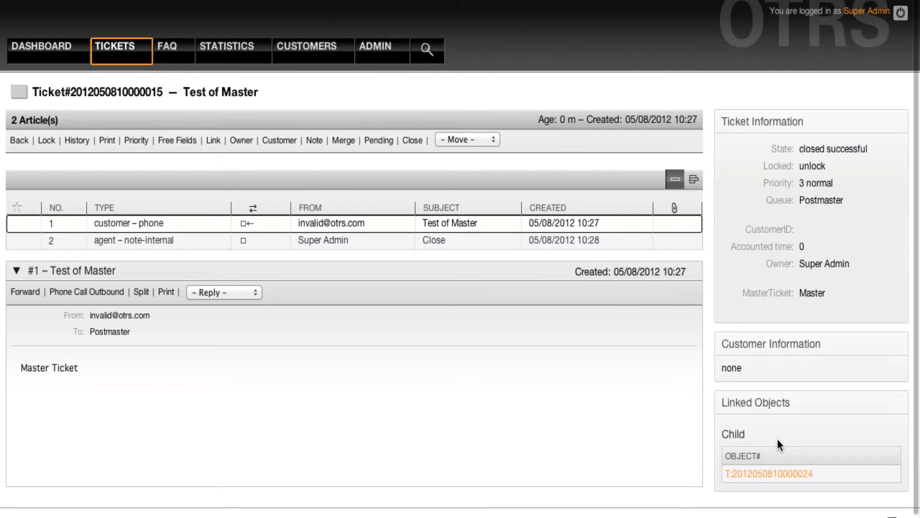
{"action": "left_click", "coordinate": [768, 474]}
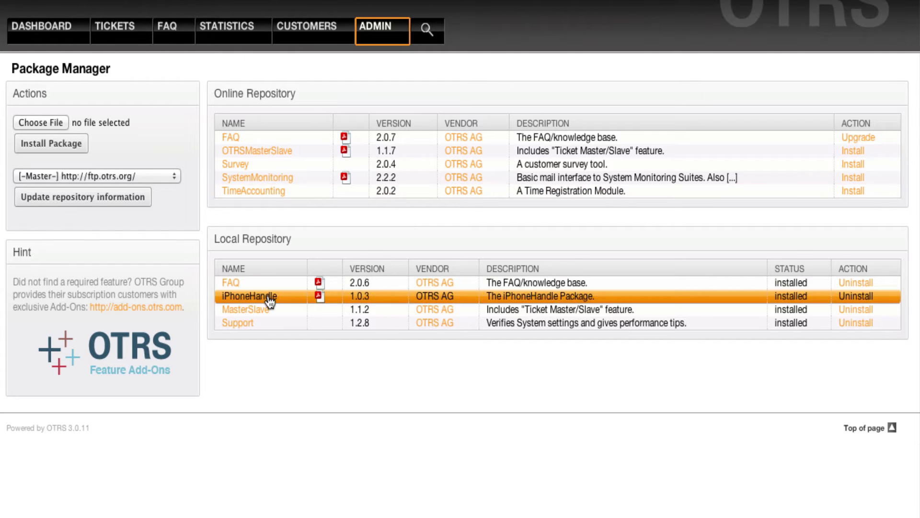
- Uninstall MasterSlave 1.1.2, install OTRSMasterSlave 1.1.7, and go to the administration overview
{"action": "left_click", "coordinate": [862, 310]}
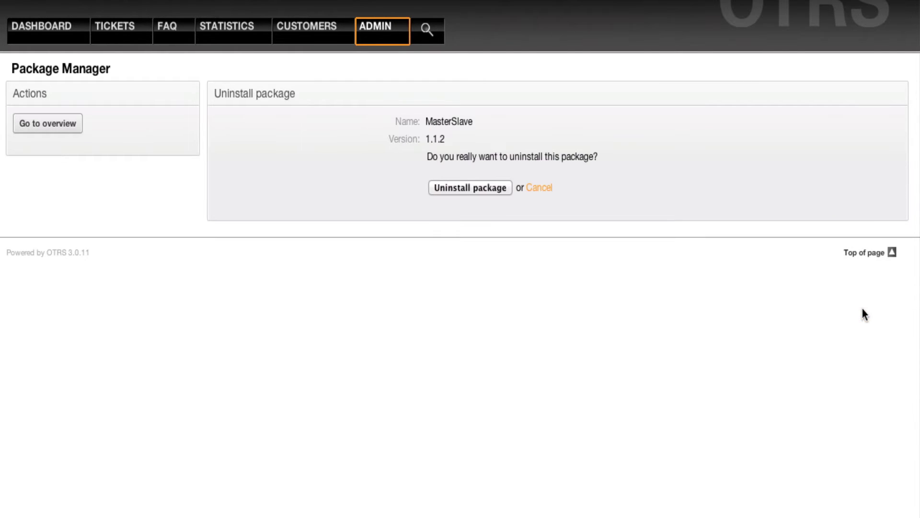
{"action": "left_click", "coordinate": [502, 189]}
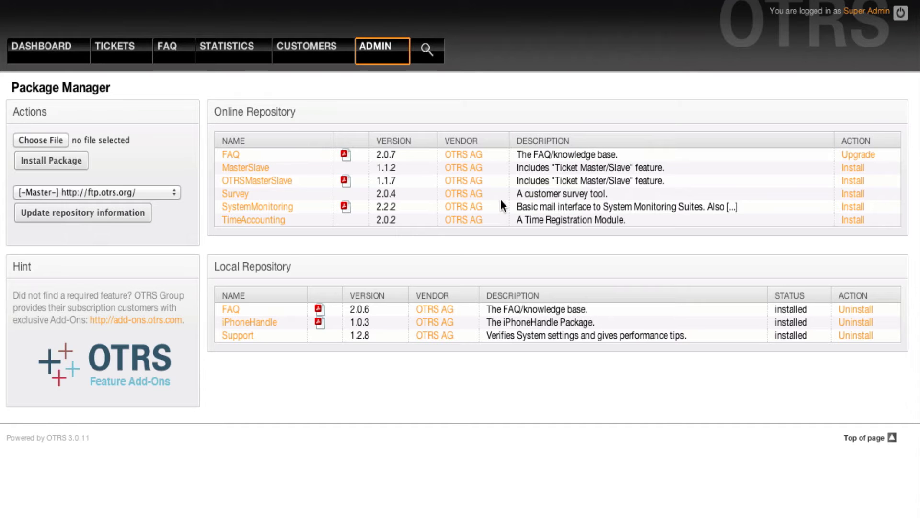
{"action": "left_click", "coordinate": [860, 182]}
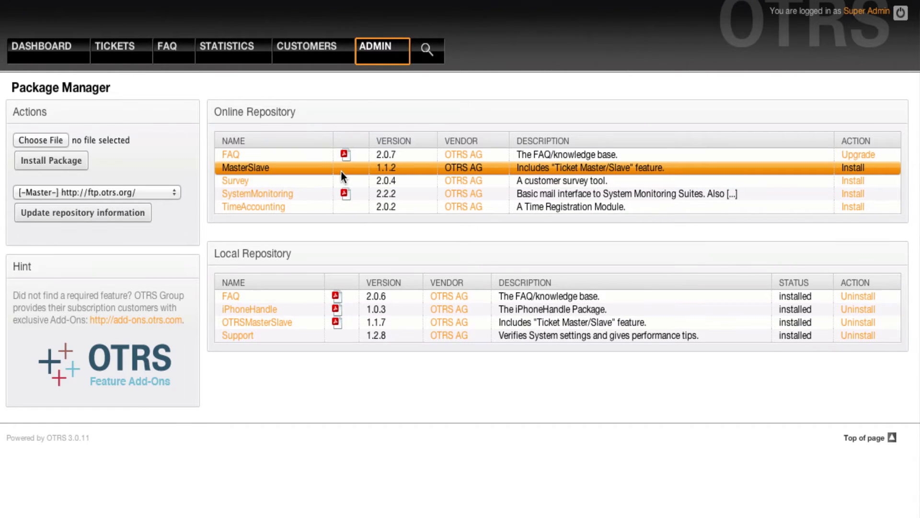
{"action": "left_click", "coordinate": [374, 56]}
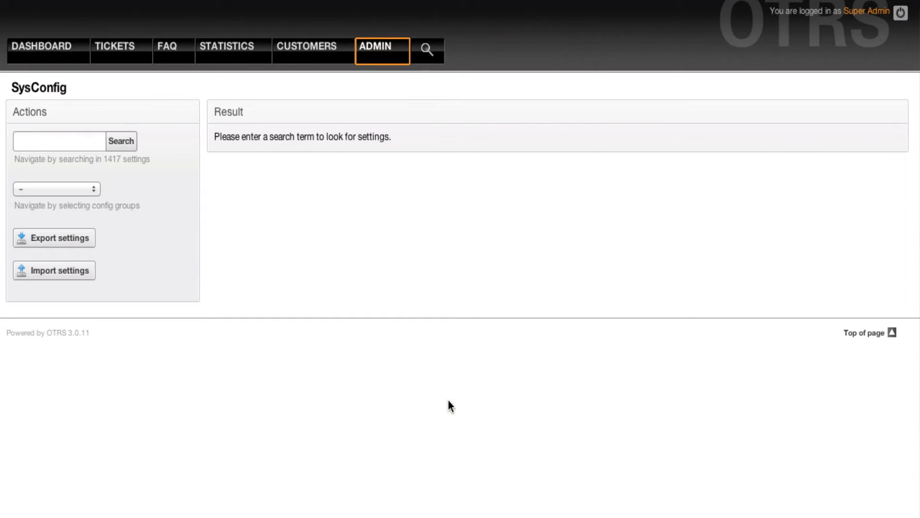
- Search the configuration for 'masterslave' and open the MasterSlave settings group
{"action": "left_click", "coordinate": [47, 146]}
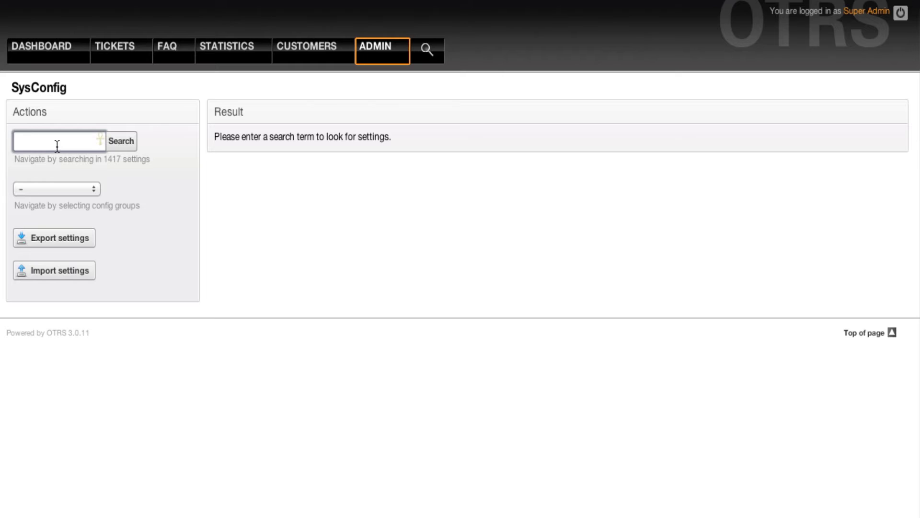
{"action": "type", "text": "masterslave"}
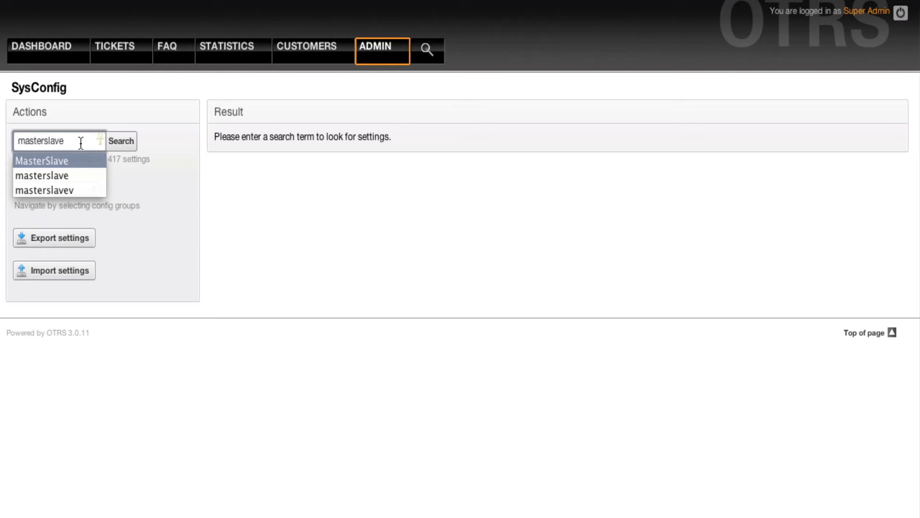
{"action": "left_click", "coordinate": [129, 140]}
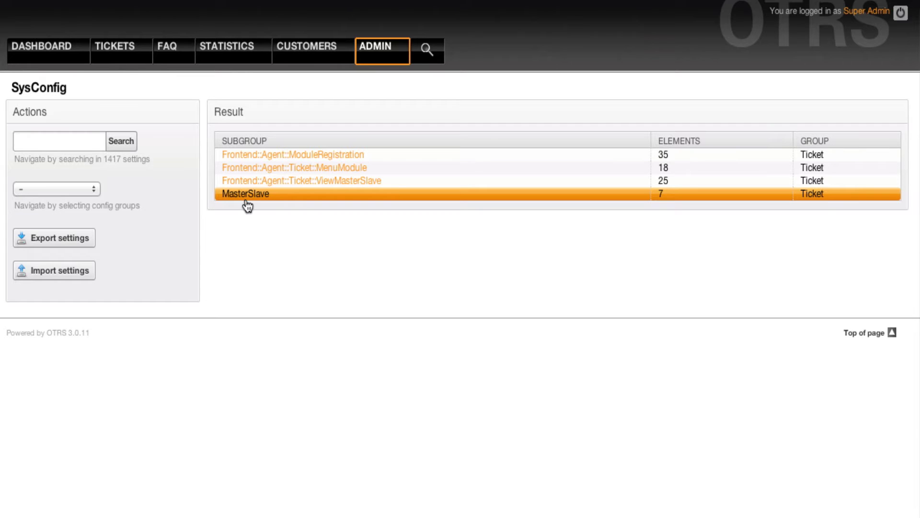
{"action": "left_click", "coordinate": [247, 206]}
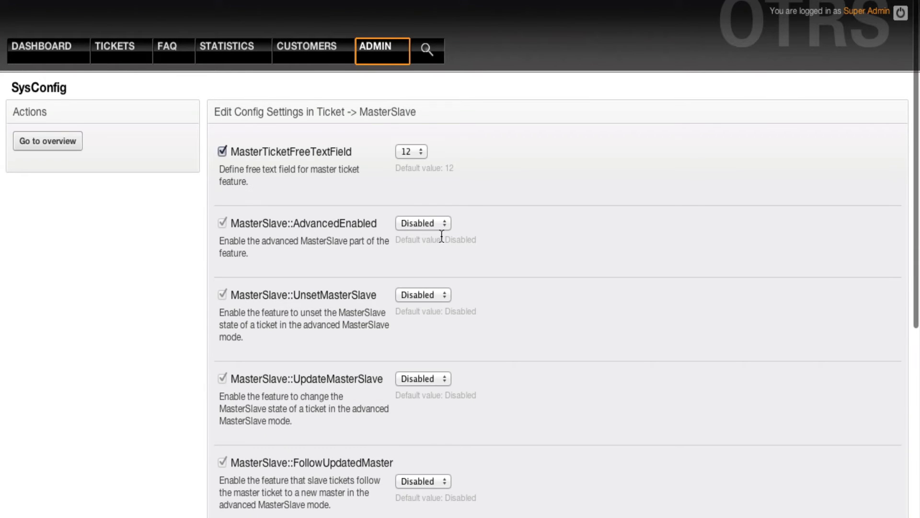
- Set AdvancedEnabled, UnsetMasterSlave and UpdateMasterSlave to Enabled
{"action": "left_click", "coordinate": [418, 222]}
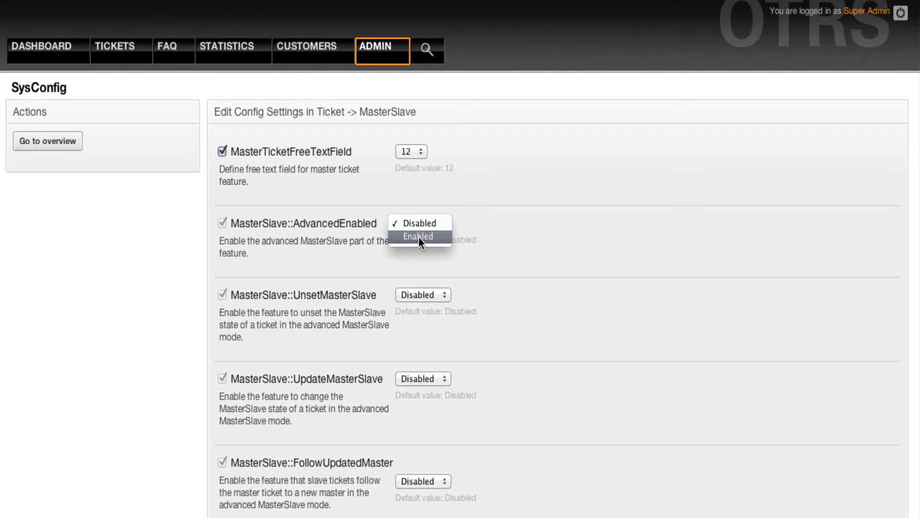
{"action": "left_click", "coordinate": [418, 237]}
{"action": "scroll", "coordinate": [379, 263], "scroll_direction": "down", "scroll_amount": 2}
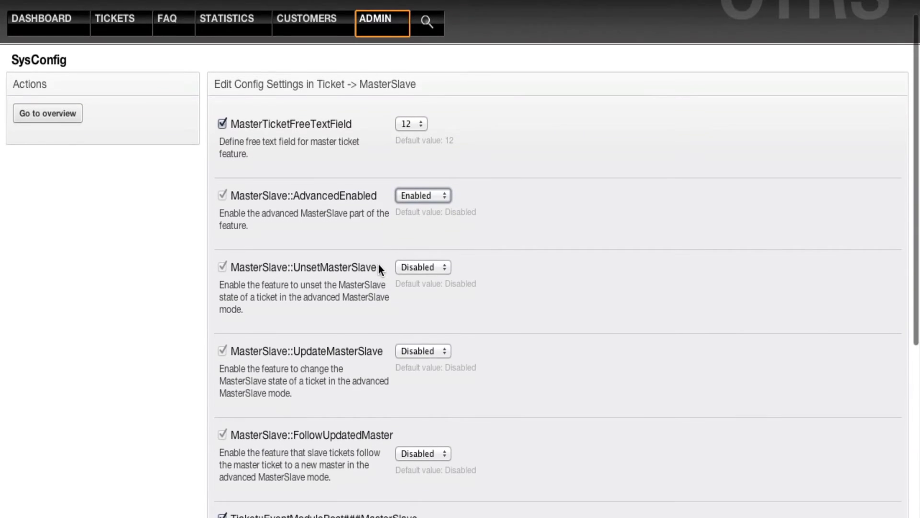
{"action": "scroll", "coordinate": [378, 263], "scroll_direction": "down", "scroll_amount": 3}
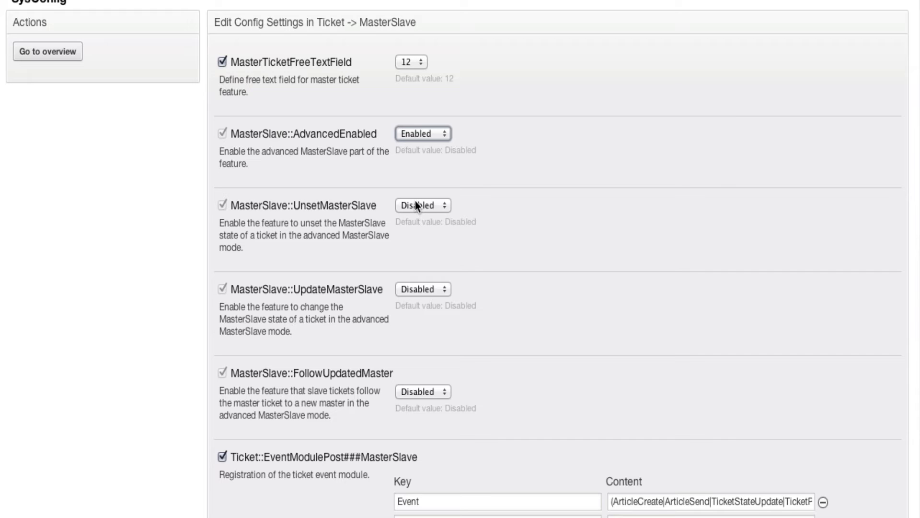
{"action": "left_click", "coordinate": [415, 202]}
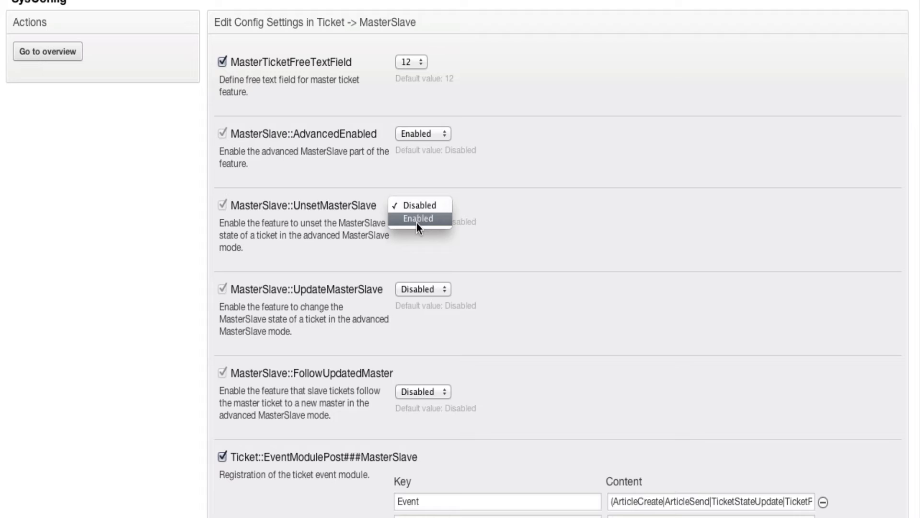
{"action": "key", "text": "Escape"}
{"action": "key", "text": "Down"}
{"action": "scroll", "coordinate": [412, 230], "scroll_direction": "down", "scroll_amount": 3}
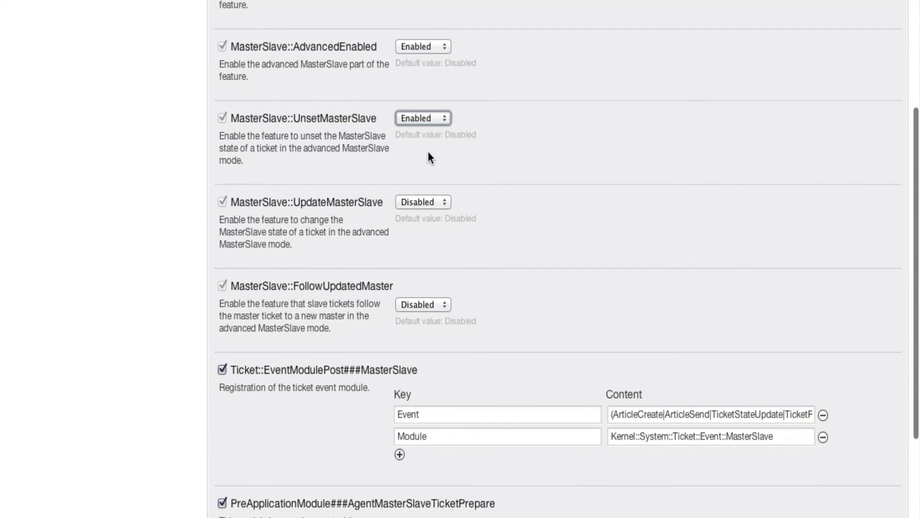
{"action": "left_click", "coordinate": [421, 202]}
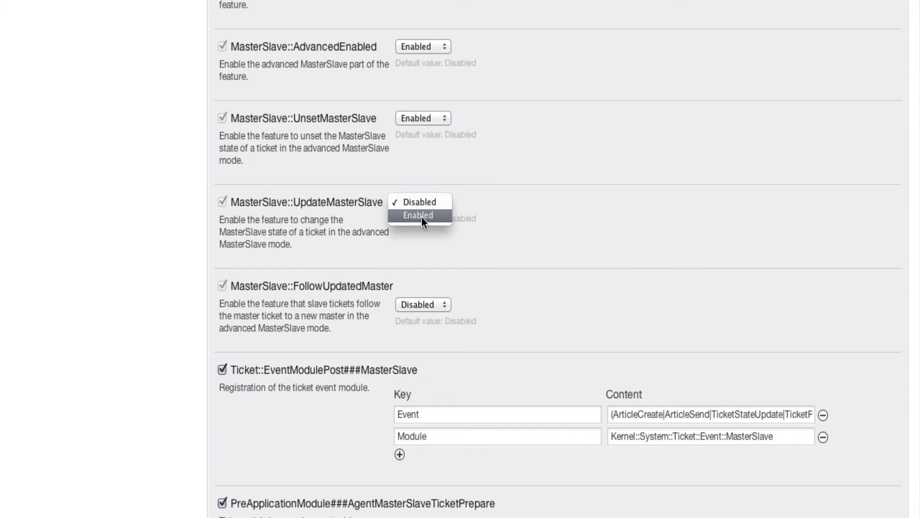
{"action": "left_click", "coordinate": [421, 217]}
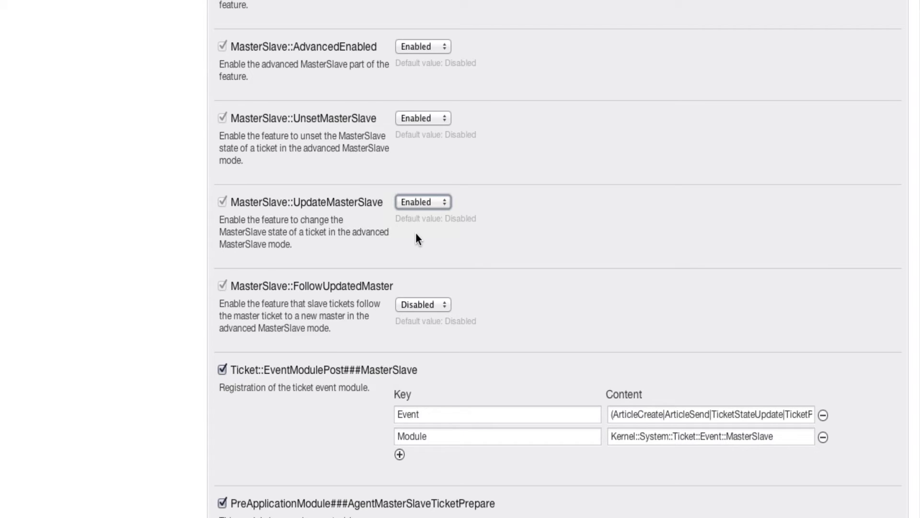
- Set FollowUpdatedMaster to Enabled and save the MasterSlave settings with Update
{"action": "scroll", "coordinate": [416, 233], "scroll_direction": "down", "scroll_amount": 1}
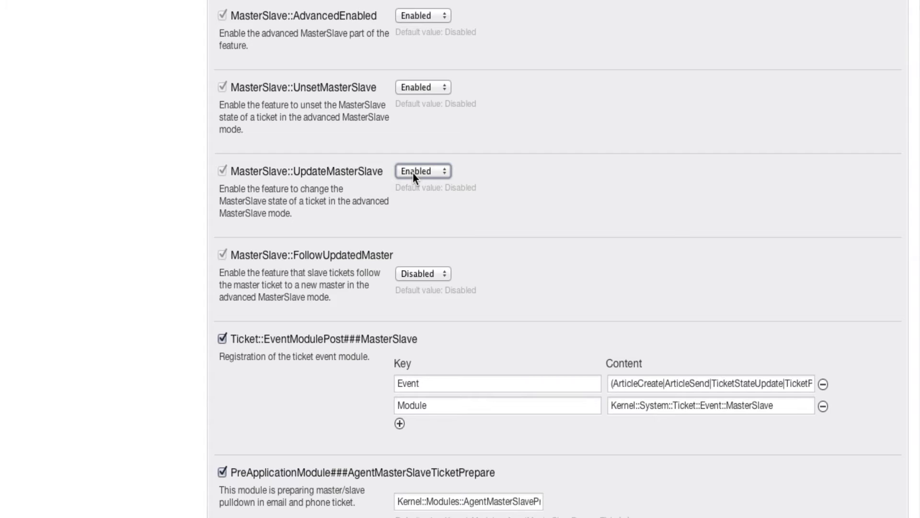
{"action": "left_click", "coordinate": [413, 271]}
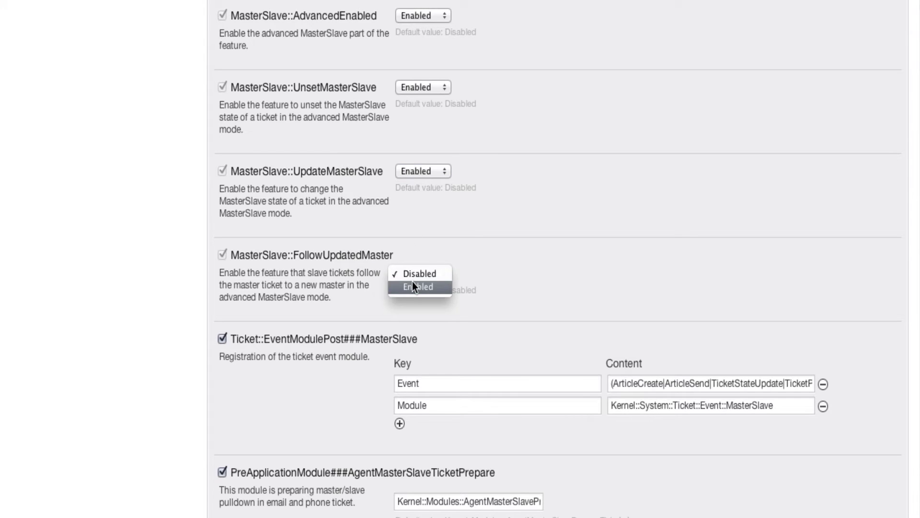
{"action": "left_click", "coordinate": [413, 286]}
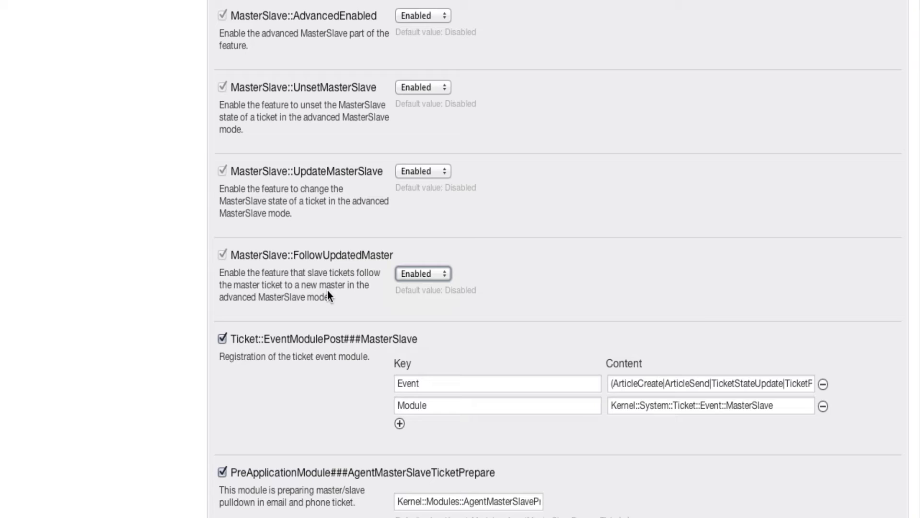
{"action": "scroll", "coordinate": [351, 290], "scroll_direction": "down", "scroll_amount": 3}
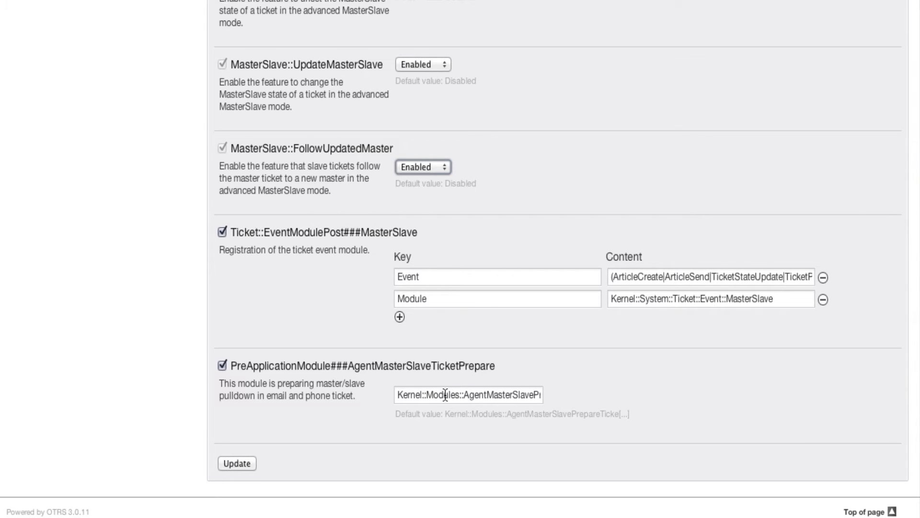
{"action": "left_click", "coordinate": [243, 464]}
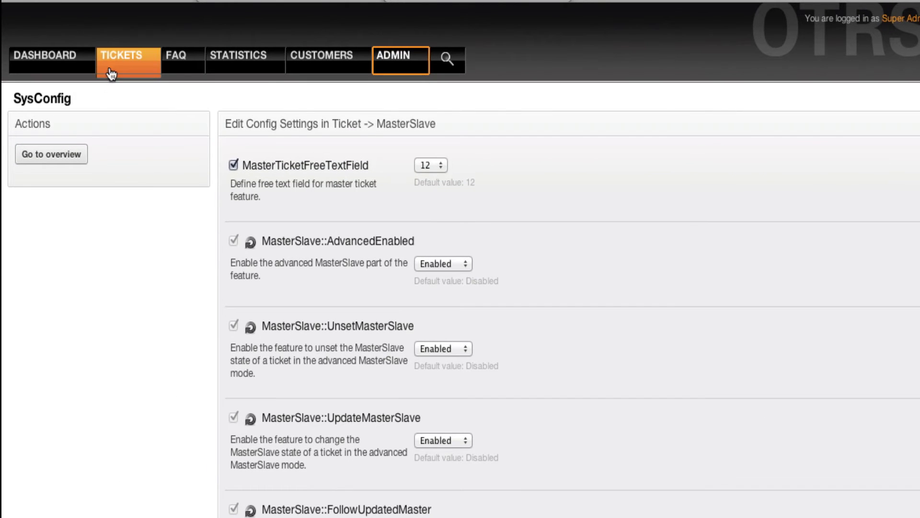
- Start a new phone ticket with the customer's e-mail, queue Postmaster and subject 'Test of Master'
{"action": "mouse_move", "coordinate": [111, 74]}
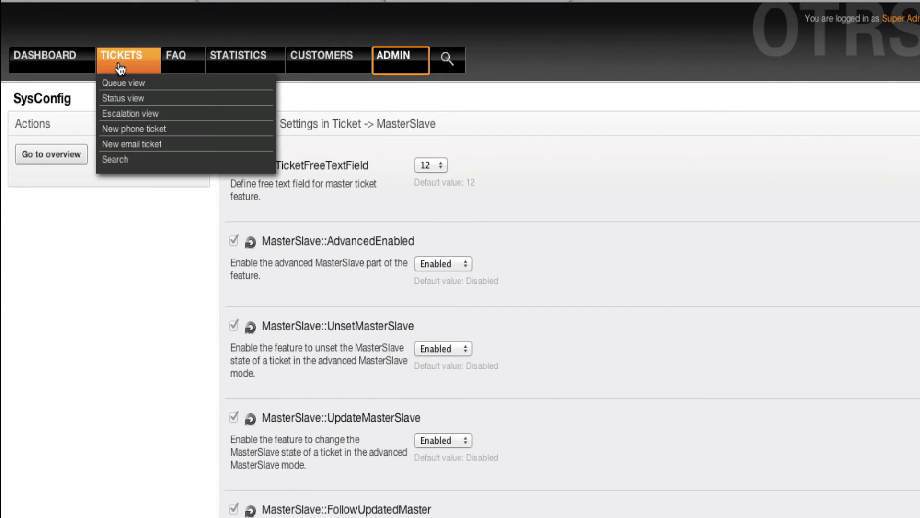
{"action": "left_click", "coordinate": [117, 130]}
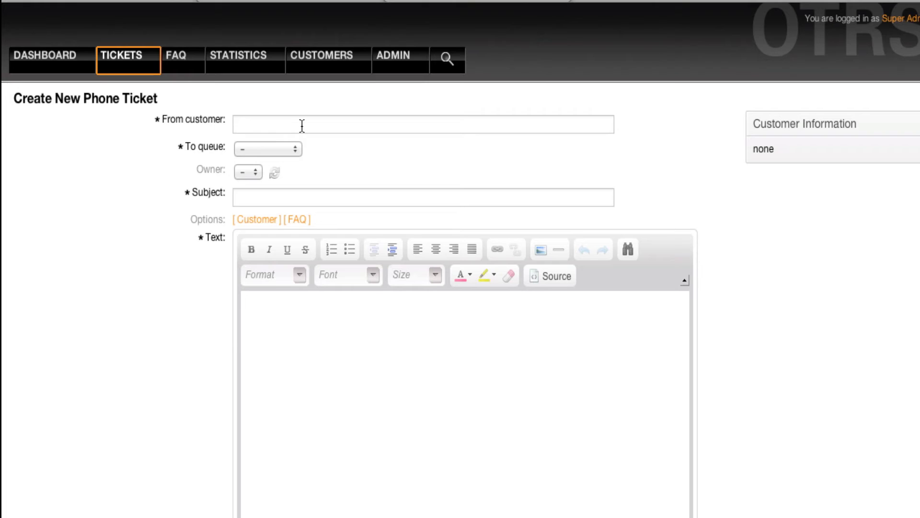
{"action": "left_click", "coordinate": [302, 125]}
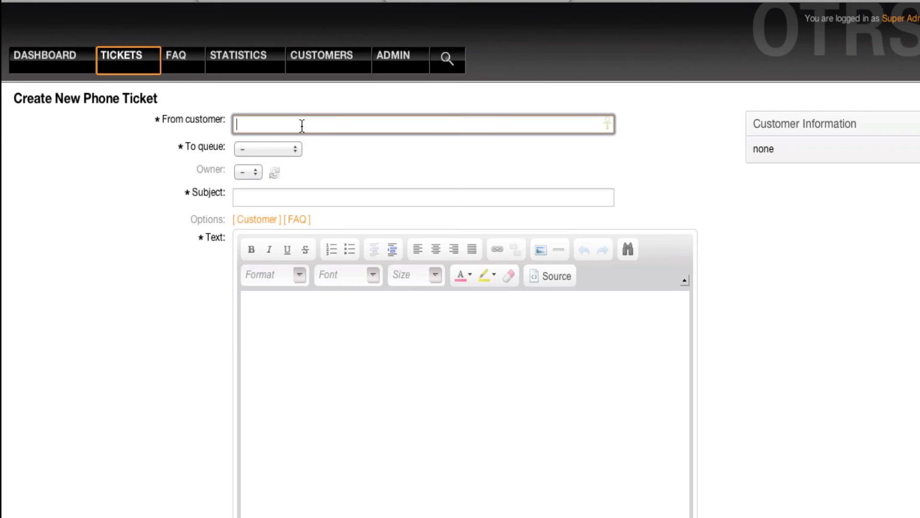
{"action": "type", "text": "invalid@otrs.com"}
{"action": "key", "text": "Tab"}
{"action": "key", "text": "p"}
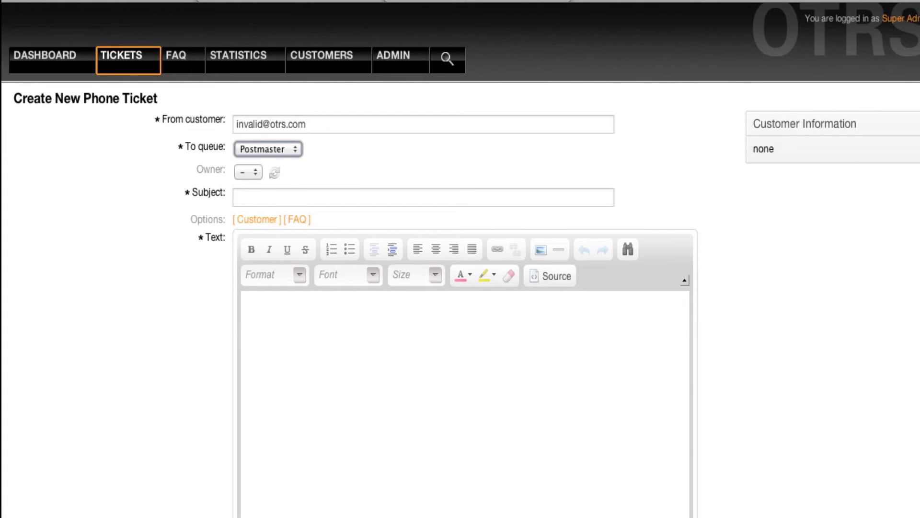
{"action": "left_click", "coordinate": [423, 197]}
{"action": "type", "text": "Tes"}
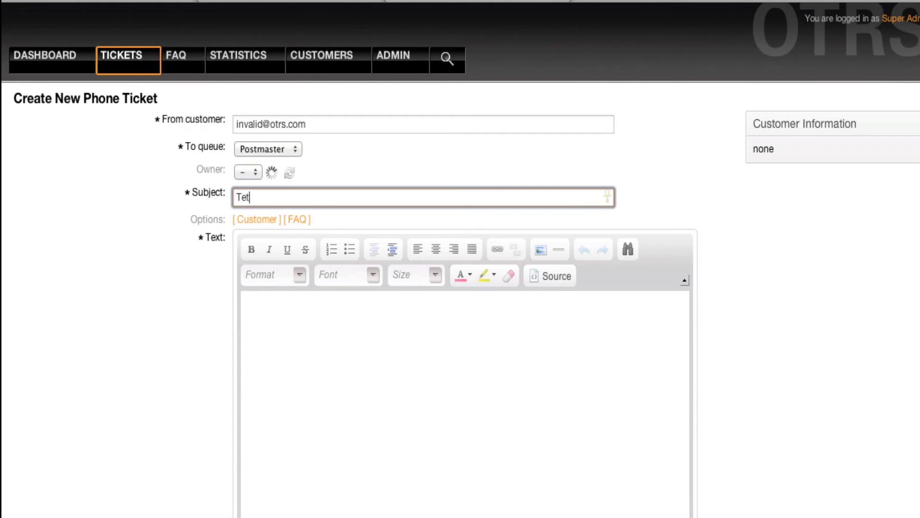
{"action": "key", "text": "Up"}
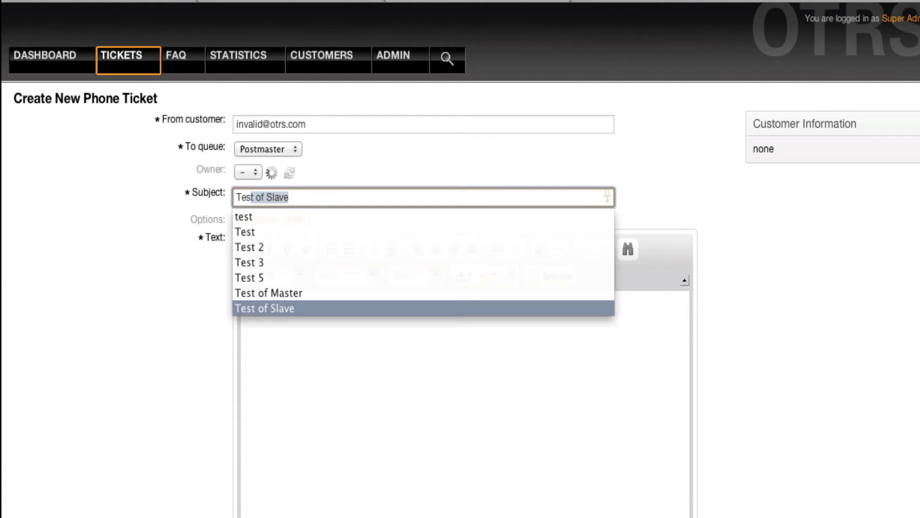
{"action": "key", "text": "Up"}
{"action": "key", "text": "Return"}
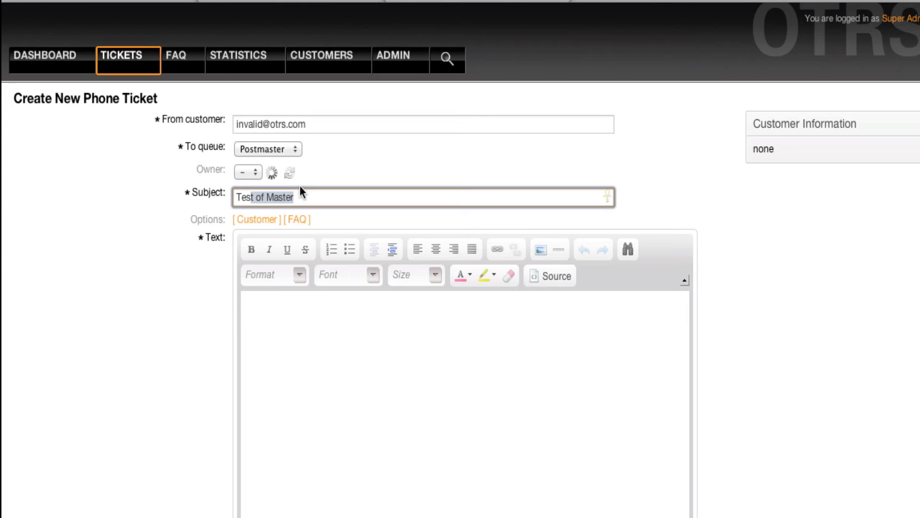
- Enter body text 'master', set MasterTicket to New Master Ticket, and create the ticket
{"action": "left_click", "coordinate": [292, 368]}
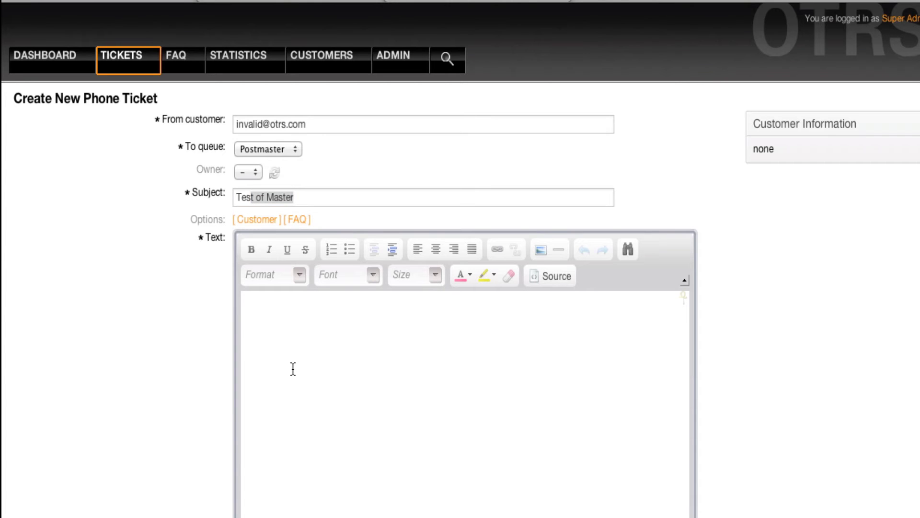
{"action": "type", "text": "master"}
{"action": "scroll", "coordinate": [280, 390], "scroll_direction": "down", "scroll_amount": 6}
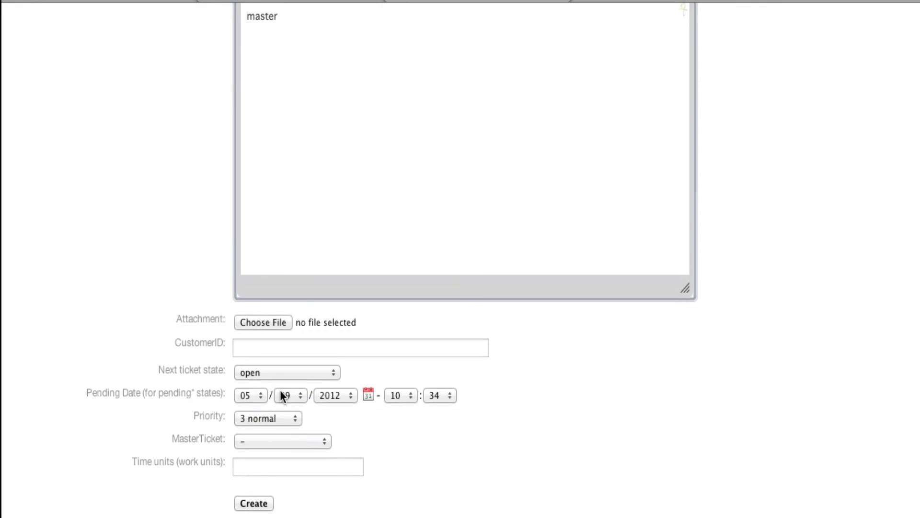
{"action": "left_click", "coordinate": [263, 439]}
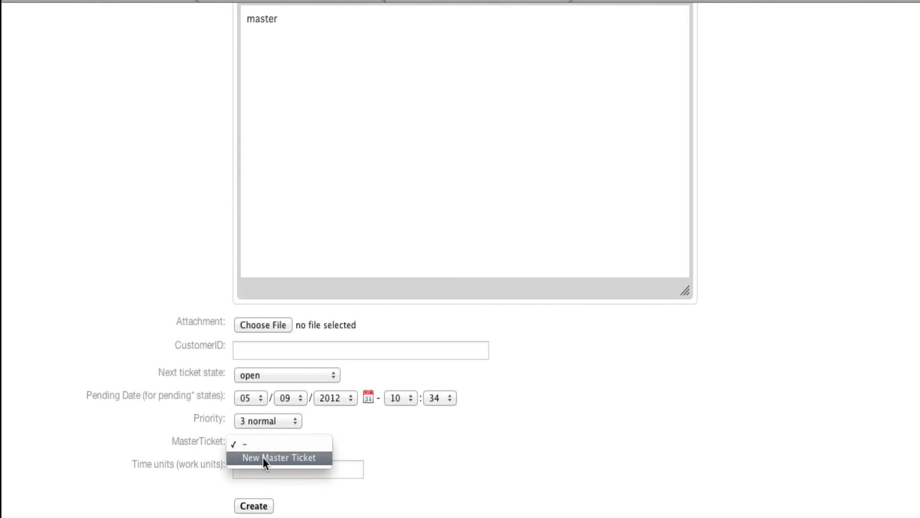
{"action": "left_click", "coordinate": [263, 456]}
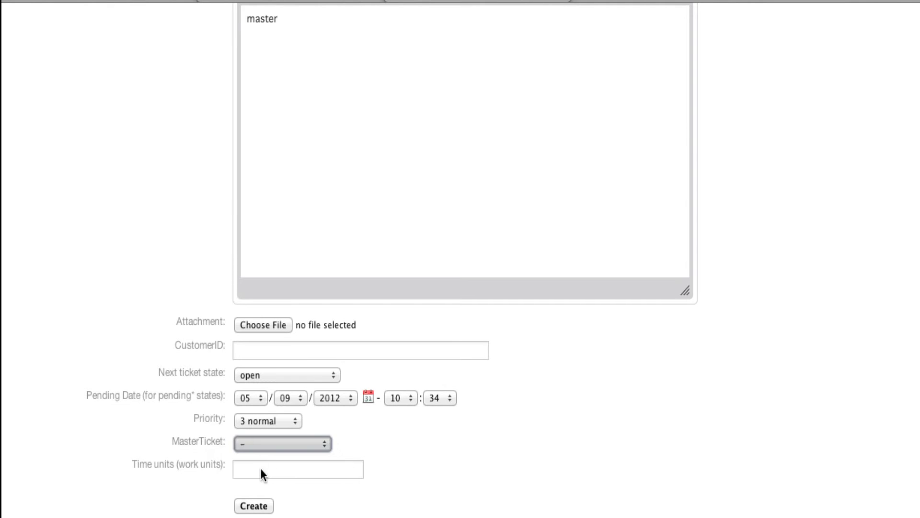
{"action": "left_click", "coordinate": [253, 505]}
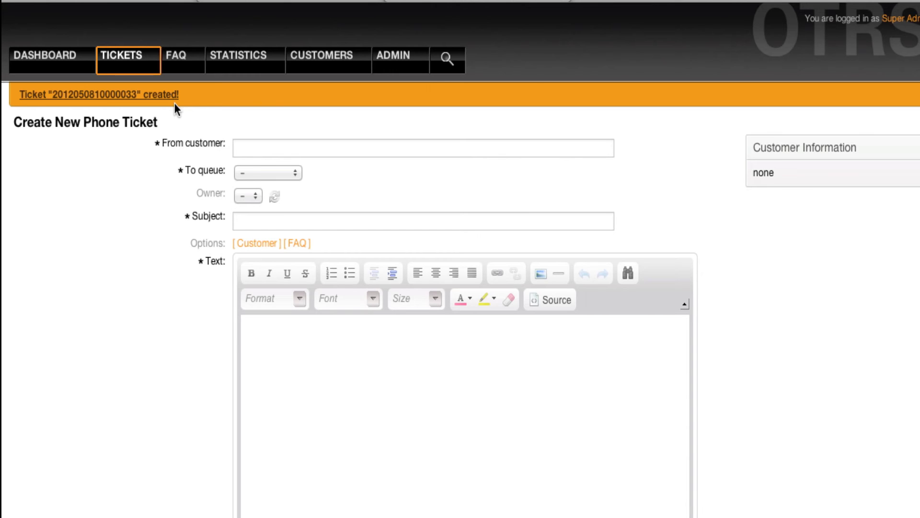
- Enter the customer's e-mail, queue Postmaster, subject 'Test of Slave' and body text 'Slave'
{"action": "left_click", "coordinate": [248, 144]}
{"action": "type", "text": "in"}
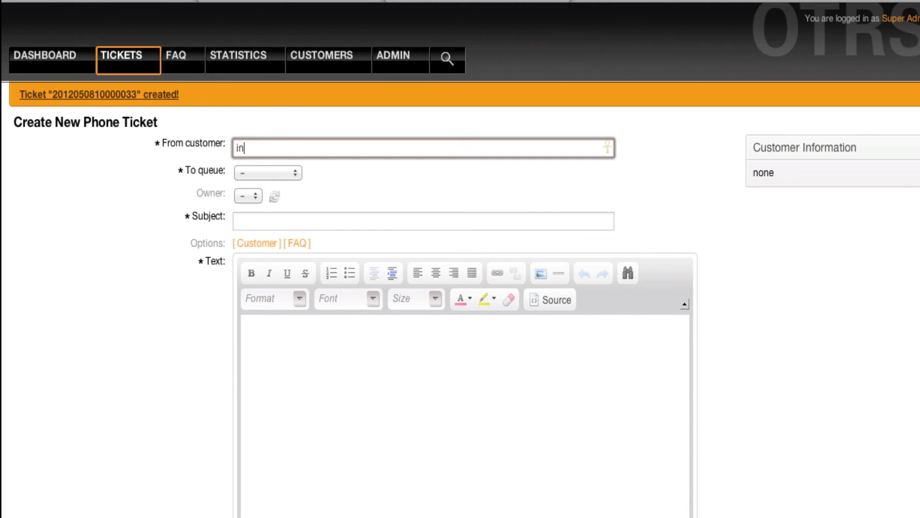
{"action": "type", "text": "valid@otrs.com"}
{"action": "key", "text": "Tab"}
{"action": "key", "text": "p"}
{"action": "key", "text": "Tab"}
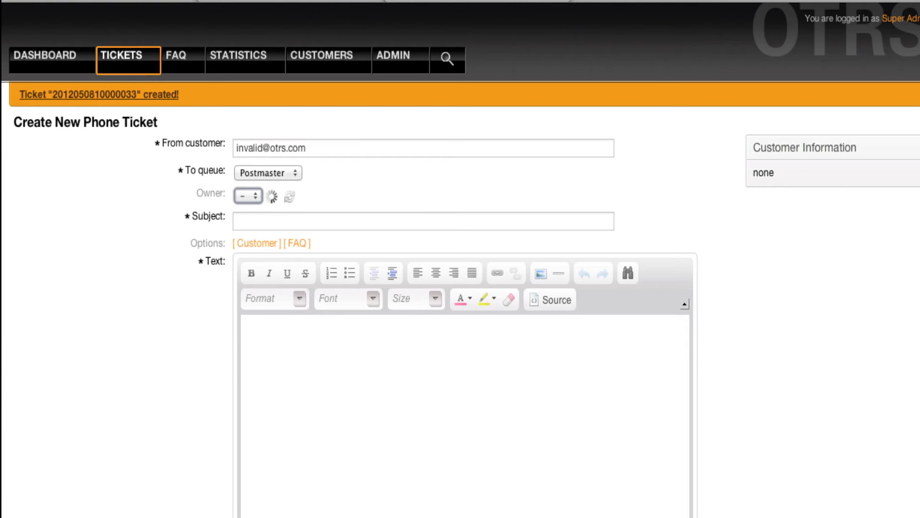
{"action": "key", "text": "Tab"}
{"action": "type", "text": "Test of S"}
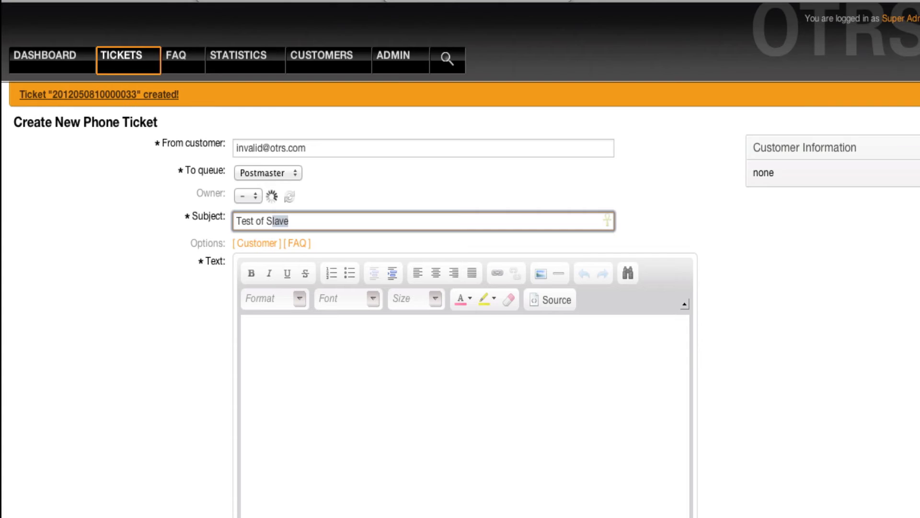
{"action": "key", "text": "Tab"}
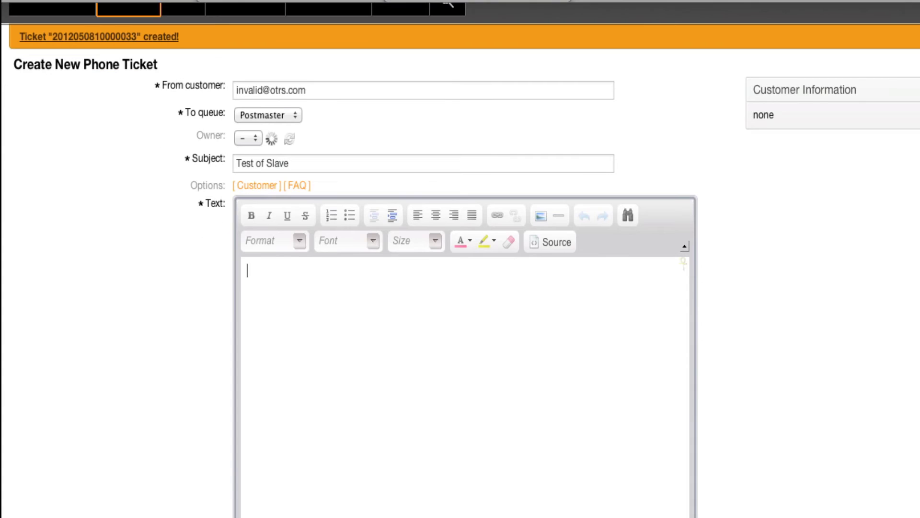
{"action": "type", "text": "Slave"}
{"action": "key", "text": "Tab"}
{"action": "key", "text": "Tab"}
{"action": "key", "text": "Tab"}
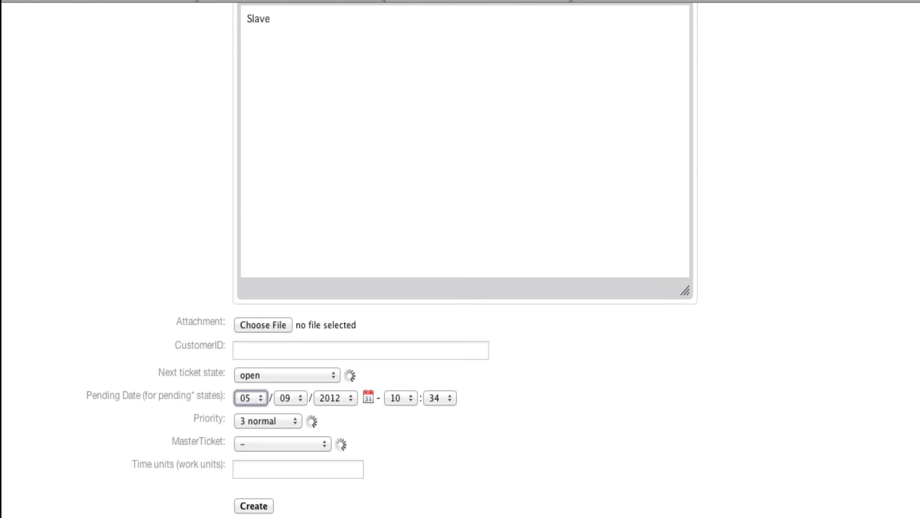
{"action": "left_click", "coordinate": [265, 444]}
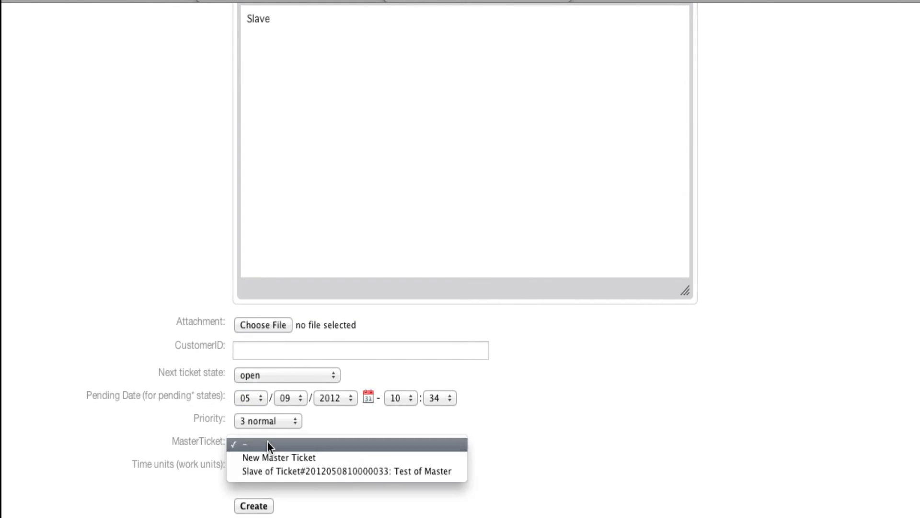
{"action": "left_click", "coordinate": [306, 471]}
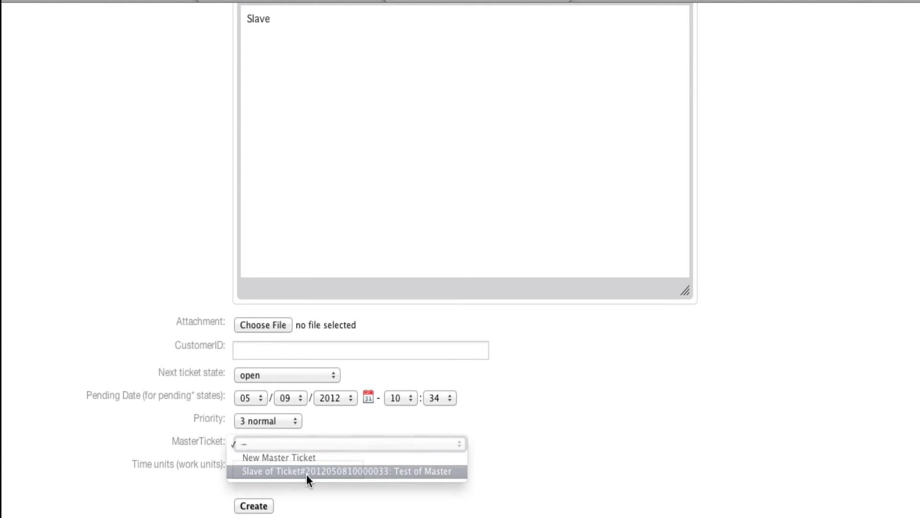
{"action": "left_click", "coordinate": [253, 505]}
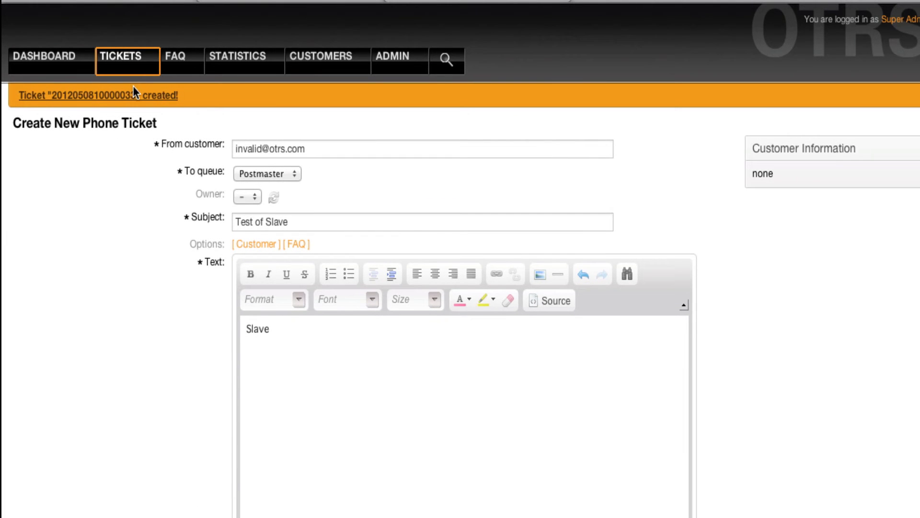
{"action": "scroll", "coordinate": [162, 322], "scroll_direction": "down", "scroll_amount": 5}
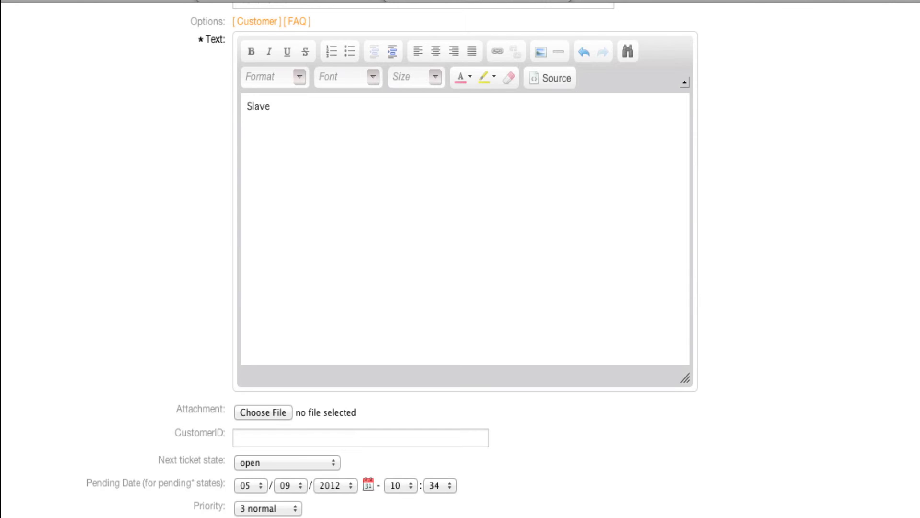
{"action": "scroll", "coordinate": [235, 474], "scroll_direction": "down", "scroll_amount": 2}
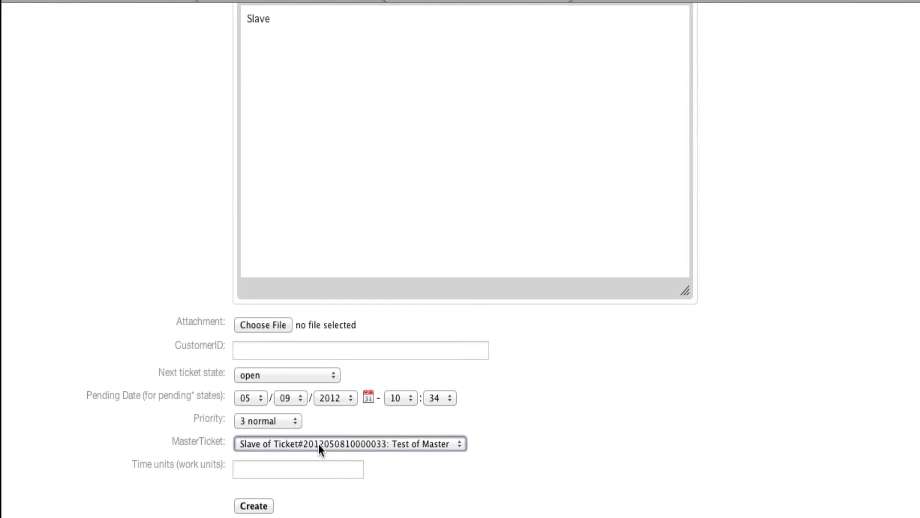
{"action": "left_click", "coordinate": [259, 506]}
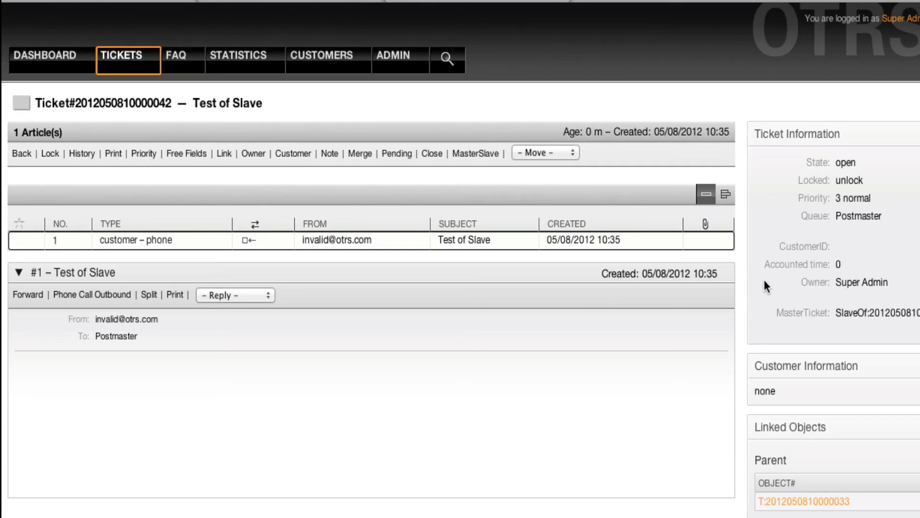
- Select the MasterTicket value on the Test of Slave ticket to verify it is SlaveOf the master
{"action": "triple_click", "coordinate": [899, 305]}
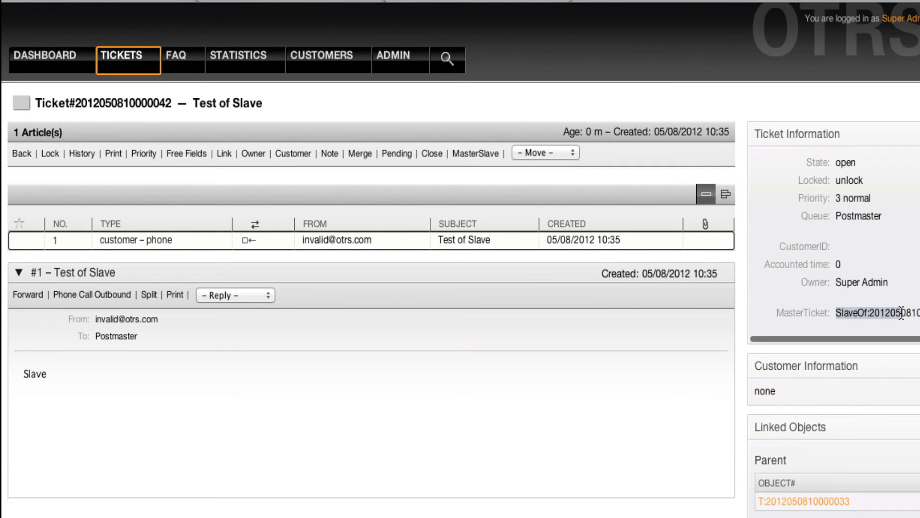
{"action": "scroll", "coordinate": [834, 249], "scroll_direction": "right", "scroll_amount": 2}
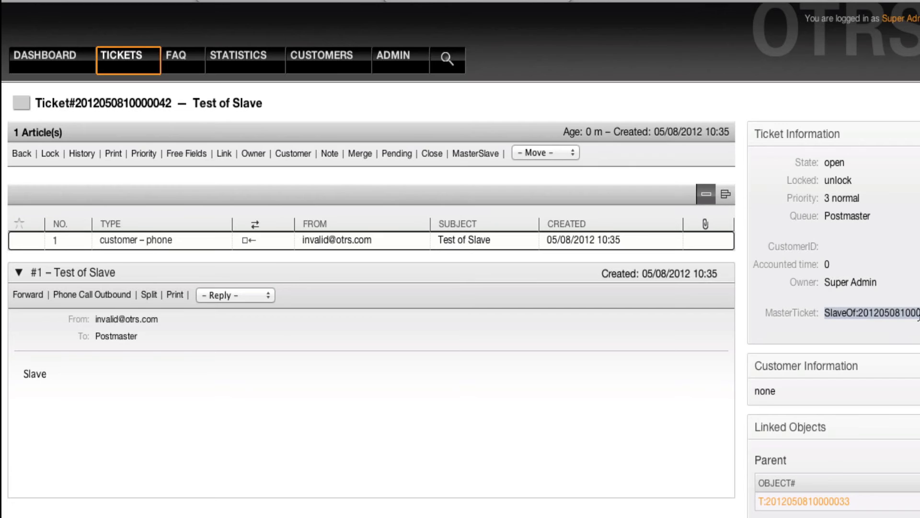
{"action": "left_click", "coordinate": [917, 315]}
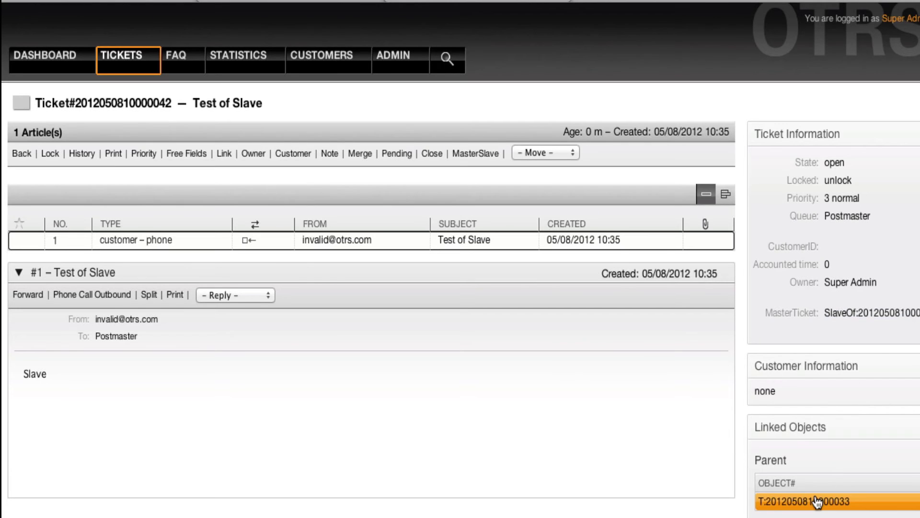
{"action": "left_click", "coordinate": [462, 161]}
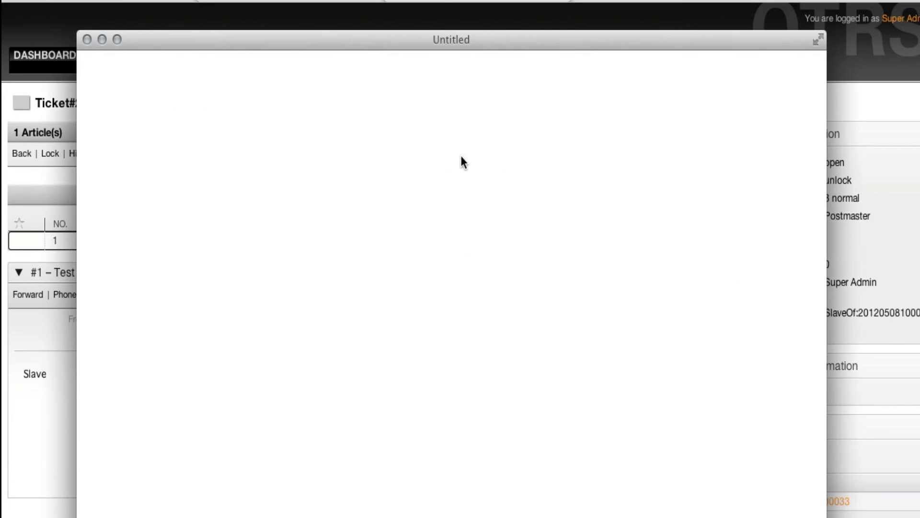
{"action": "left_click_drag", "start_coordinate": [427, 42], "coordinate": [443, 18]}
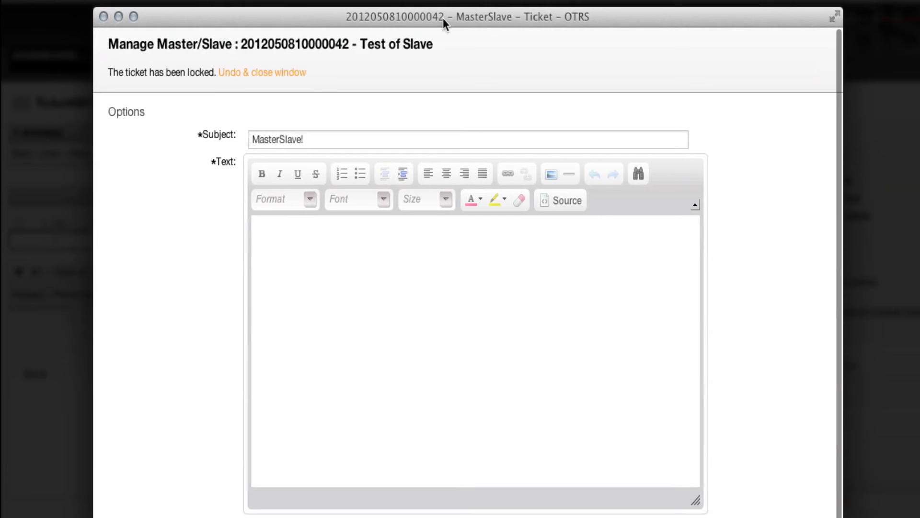
{"action": "scroll", "coordinate": [289, 341], "scroll_direction": "down", "scroll_amount": 2}
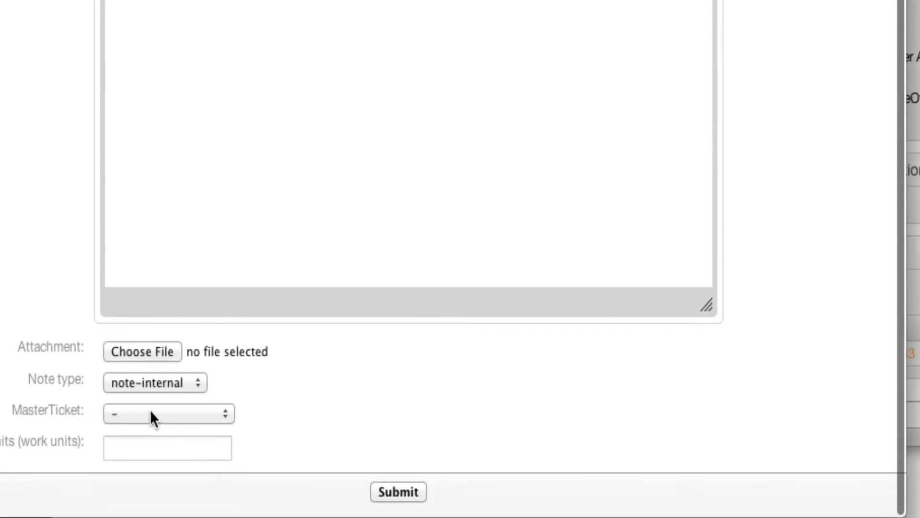
{"action": "left_click", "coordinate": [150, 413]}
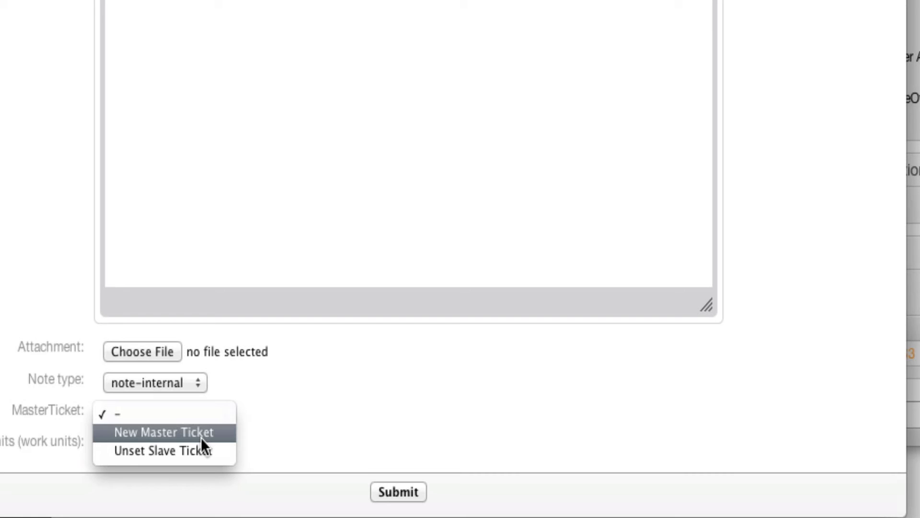
{"action": "left_click", "coordinate": [248, 401]}
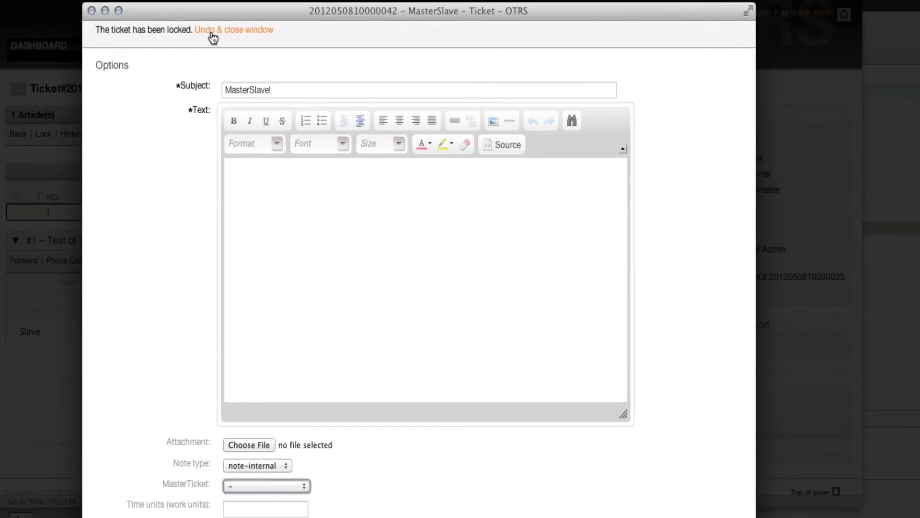
{"action": "left_click", "coordinate": [192, 31]}
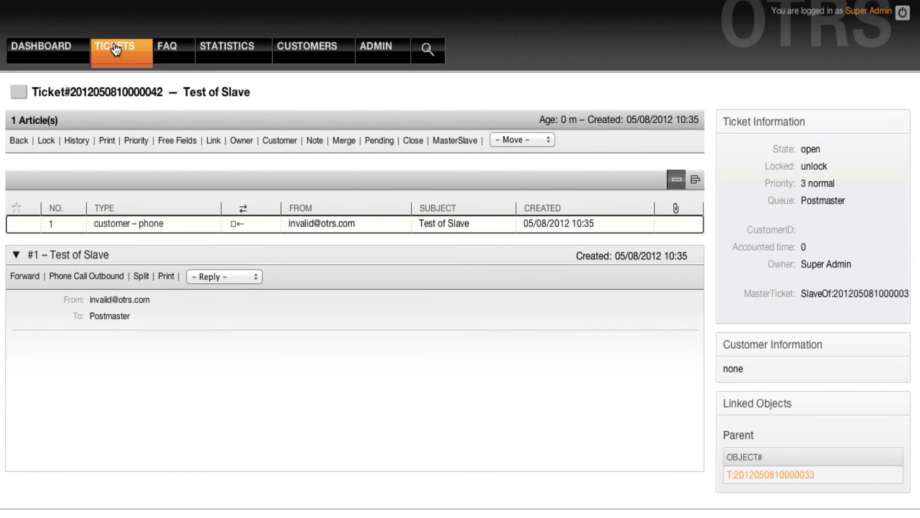
{"action": "mouse_move", "coordinate": [121, 50]}
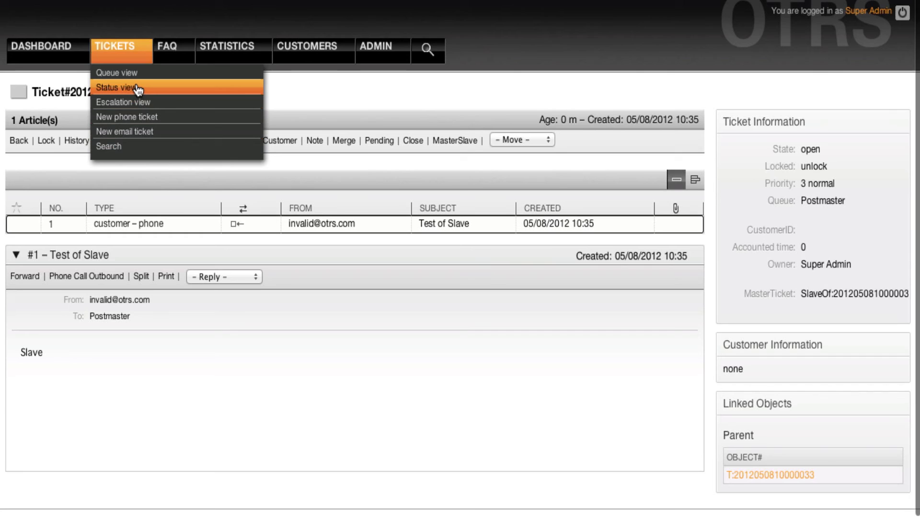
{"action": "left_click", "coordinate": [138, 73]}
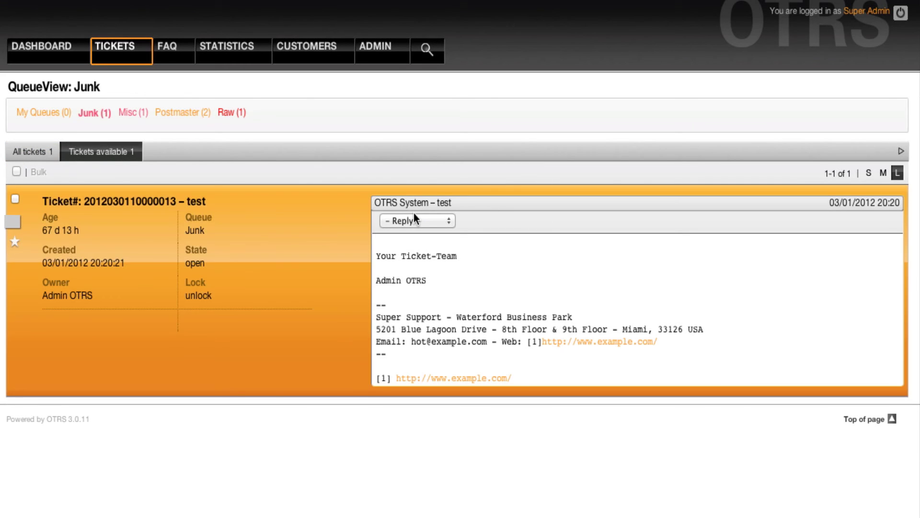
{"action": "left_click", "coordinate": [417, 221]}
{"action": "left_click", "coordinate": [310, 199]}
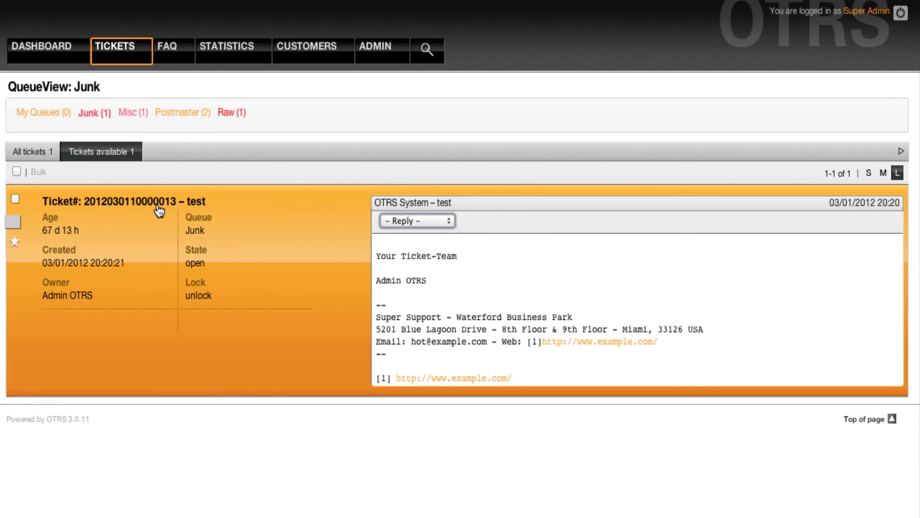
{"action": "left_click", "coordinate": [471, 198]}
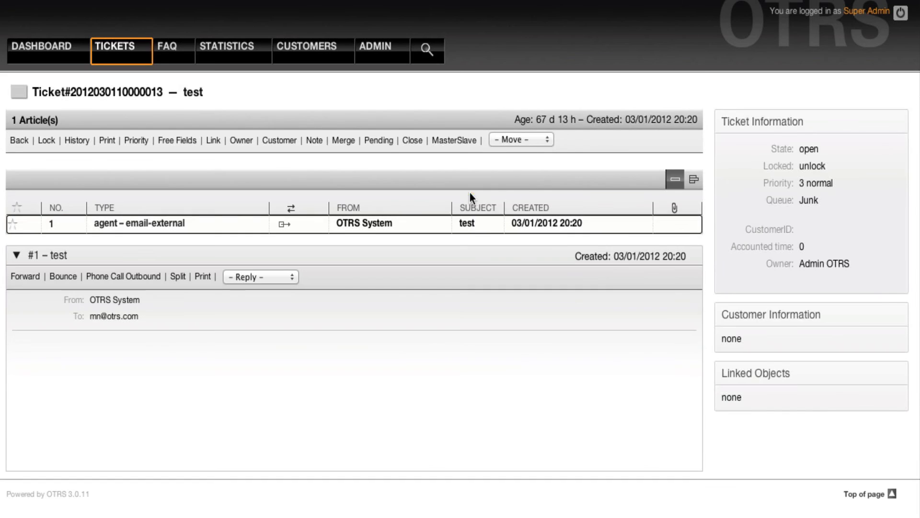
- Move the ticket to the Misc queue and show the Misc queue's two tickets
{"action": "left_click", "coordinate": [491, 139]}
{"action": "left_click", "coordinate": [70, 151]}
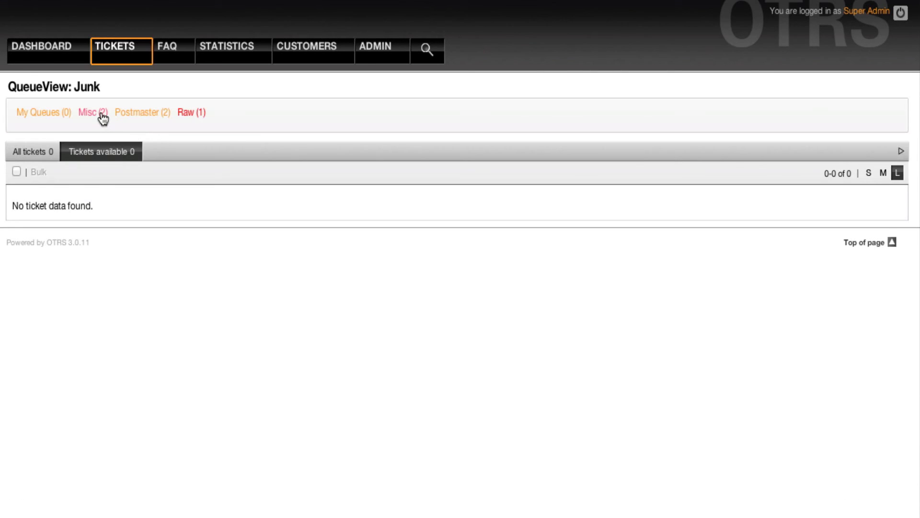
{"action": "left_click", "coordinate": [104, 113]}
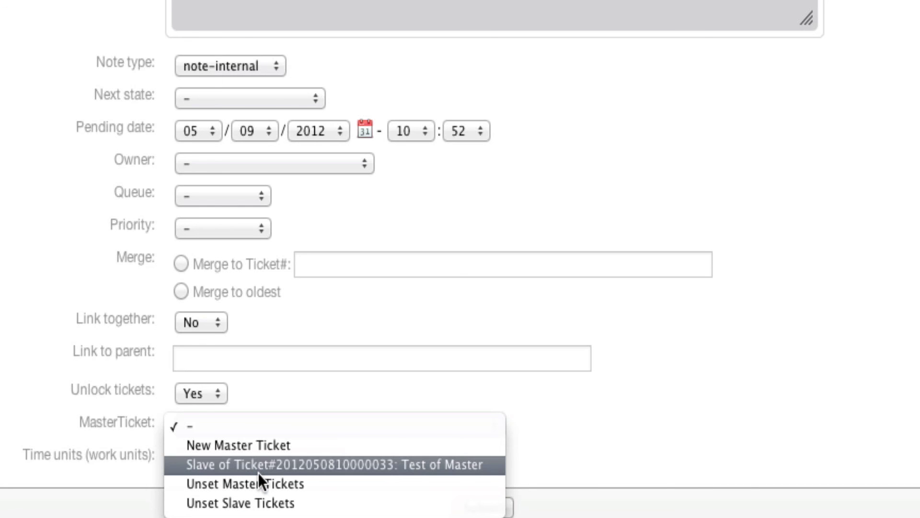
{"action": "key", "text": "Escape"}
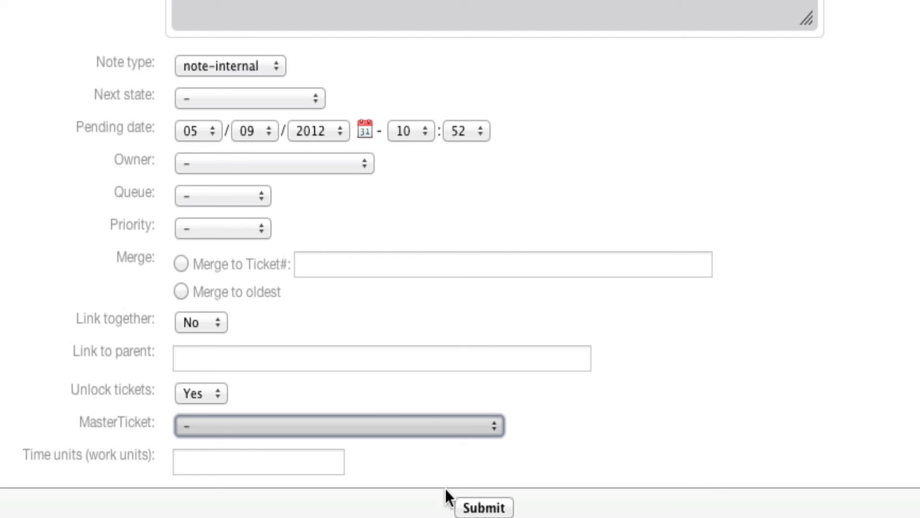
{"action": "left_click", "coordinate": [481, 507]}
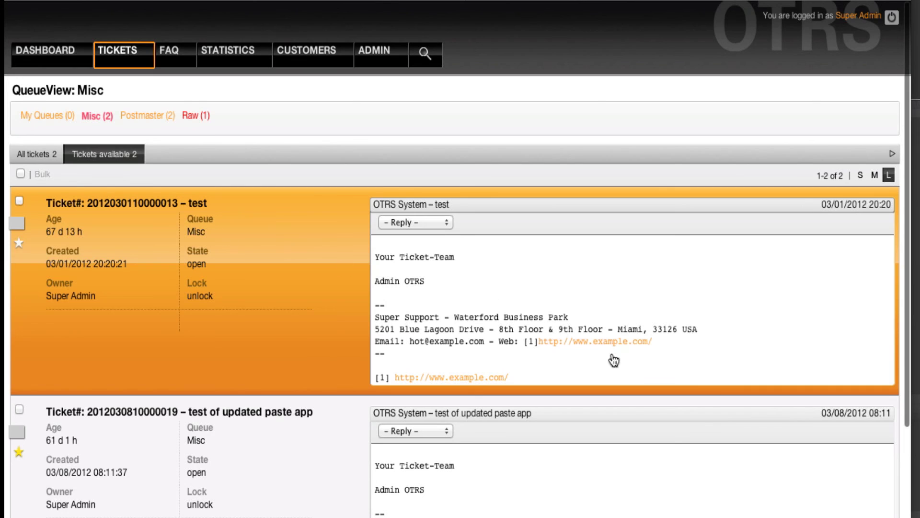
{"action": "left_click", "coordinate": [628, 362]}
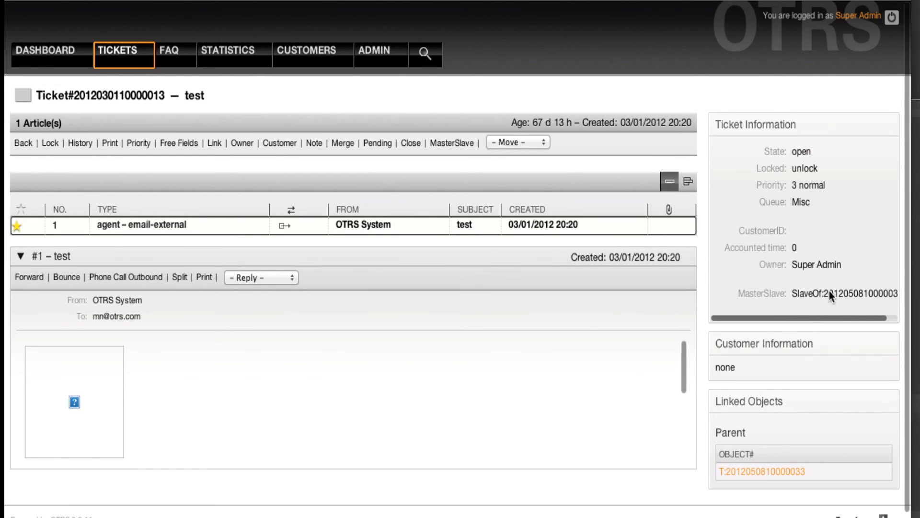
{"action": "scroll", "coordinate": [583, 321], "scroll_direction": "left", "scroll_amount": 5}
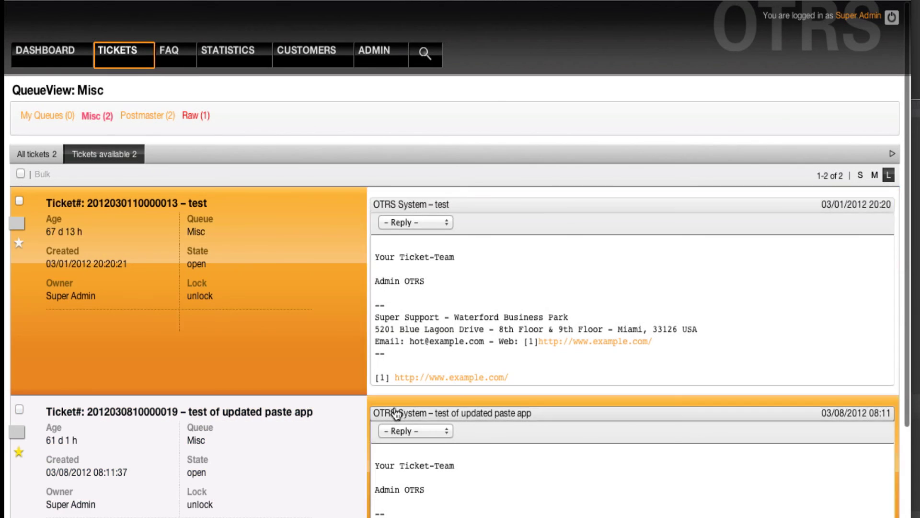
{"action": "left_click", "coordinate": [293, 428]}
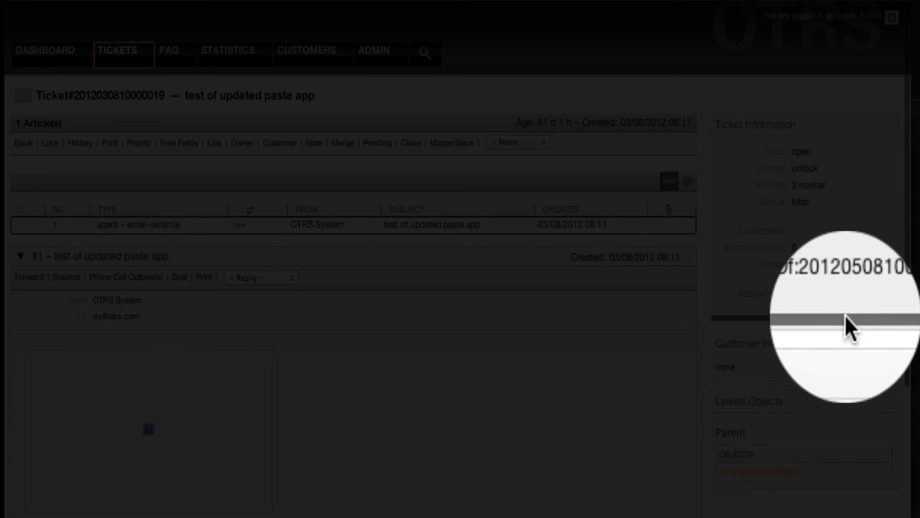
{"action": "left_click_drag", "start_coordinate": [845, 315], "coordinate": [802, 317]}
{"action": "left_click", "coordinate": [23, 143]}
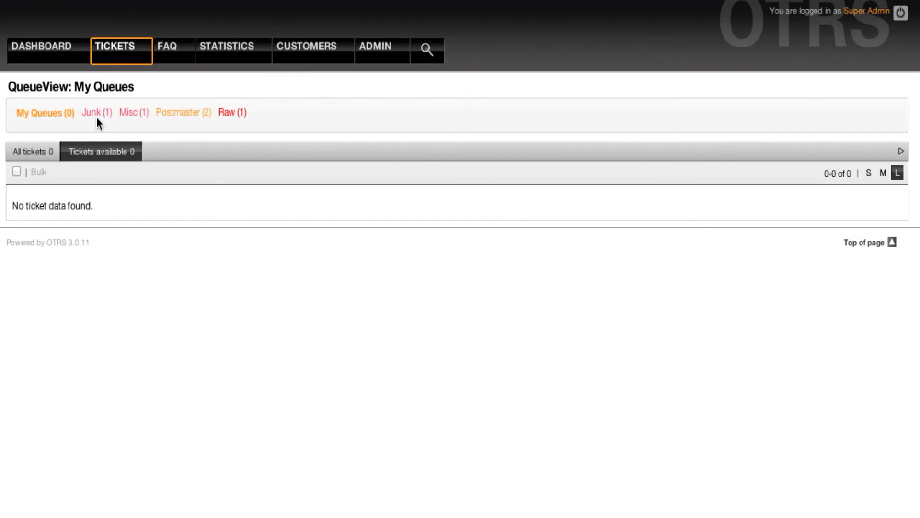